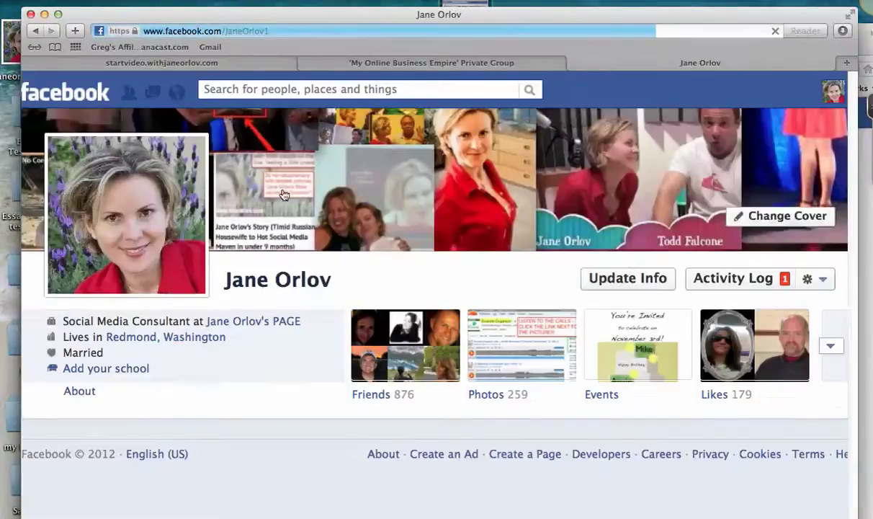
- Switch to the business Page, hide its Admin Panel, and expand the full row of app tiles
left_click(274, 320)
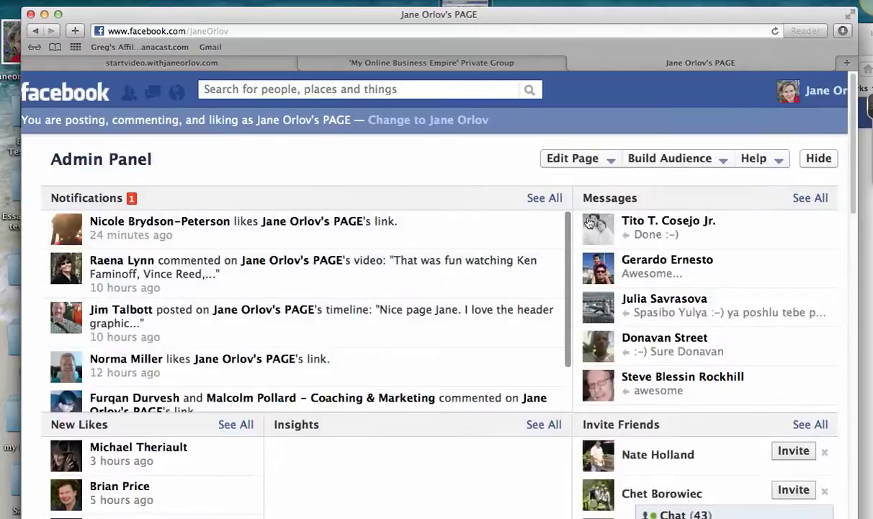
left_click(819, 158)
scroll(564, 395, "down", 3)
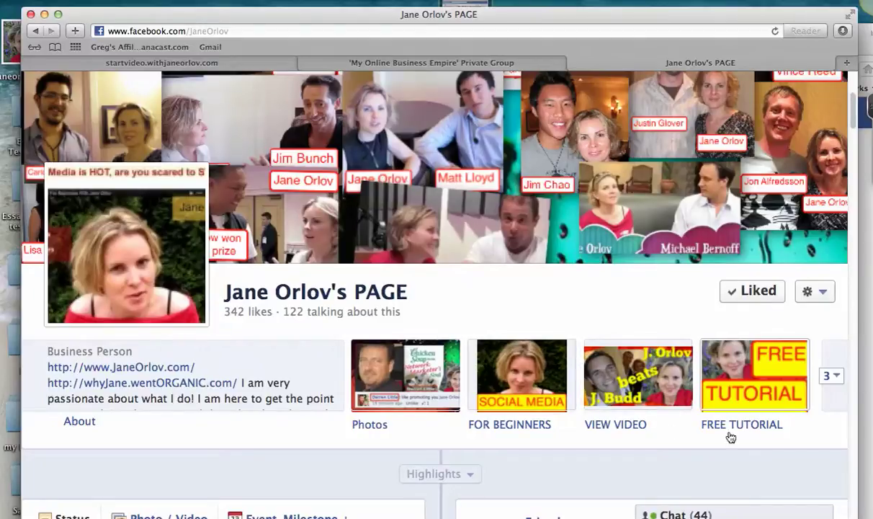
left_click(832, 376)
scroll(817, 385, "down", 4)
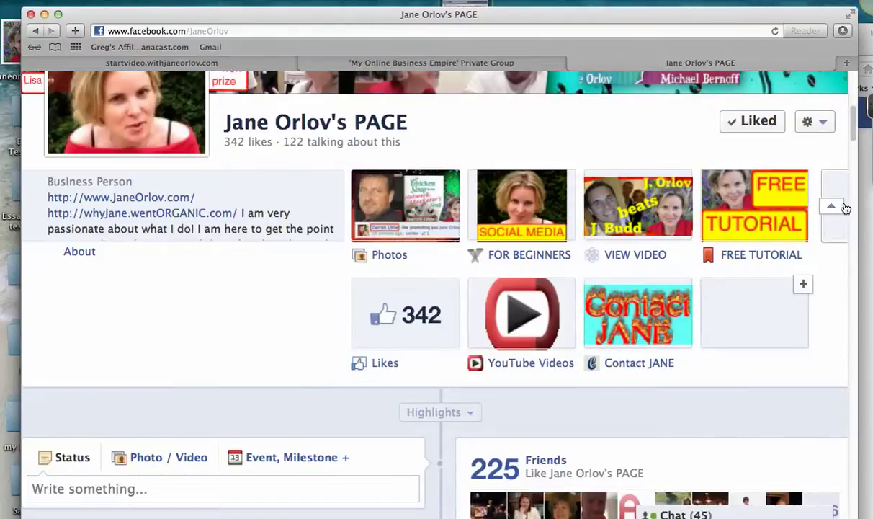
scroll(827, 220, "up", 1)
scroll(626, 273, "up", 2)
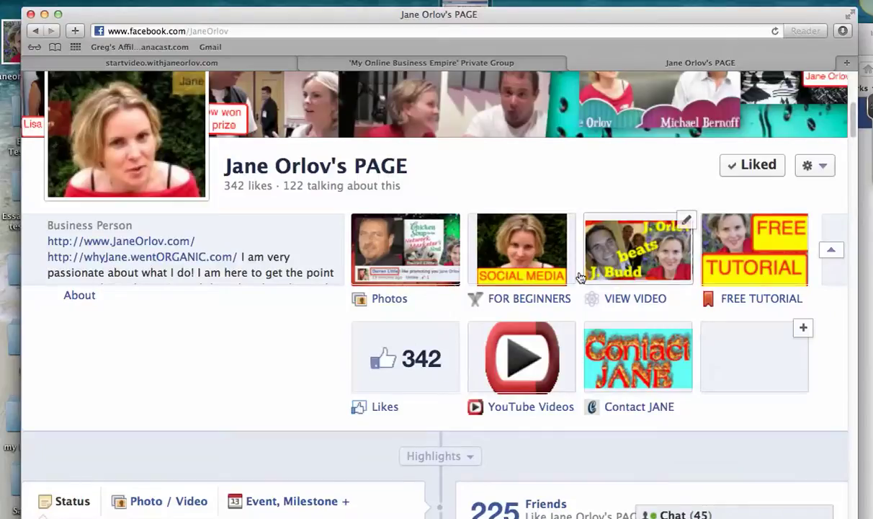
scroll(627, 277, "up", 2)
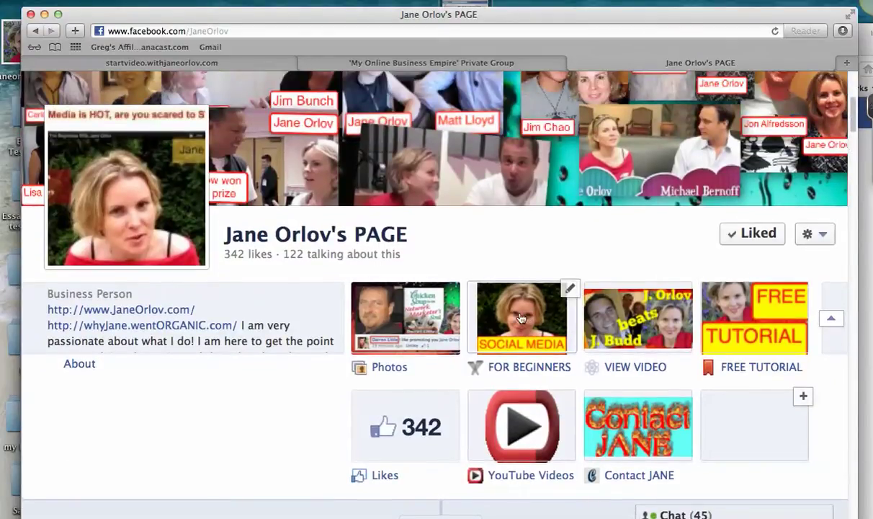
- Open the FOR BEGINNERS tab, accept its redirect, and pause the Social Media Manual video
left_click(523, 319)
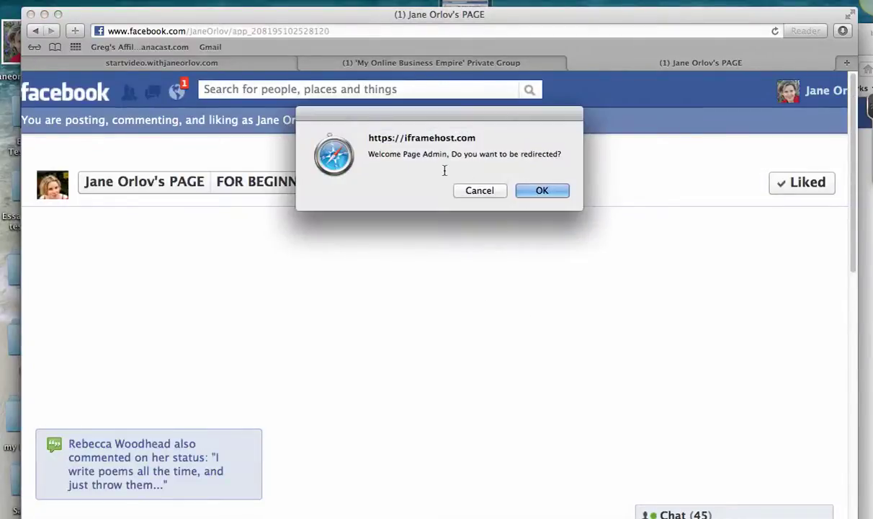
left_click(527, 191)
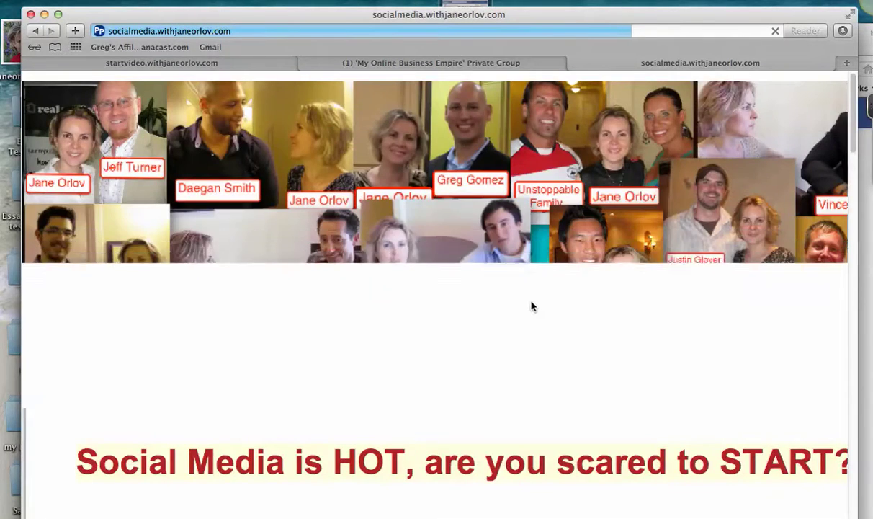
scroll(534, 304, "down", 6)
scroll(504, 289, "up", 6)
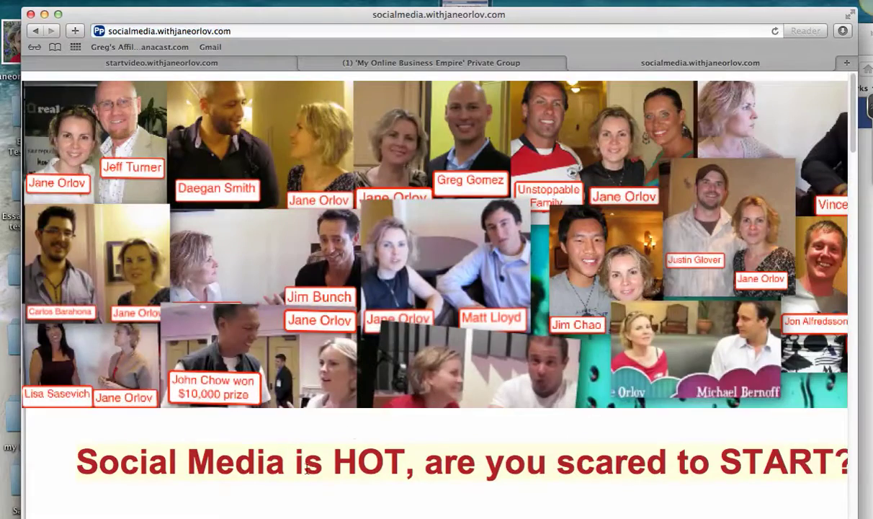
scroll(153, 438, "down", 10)
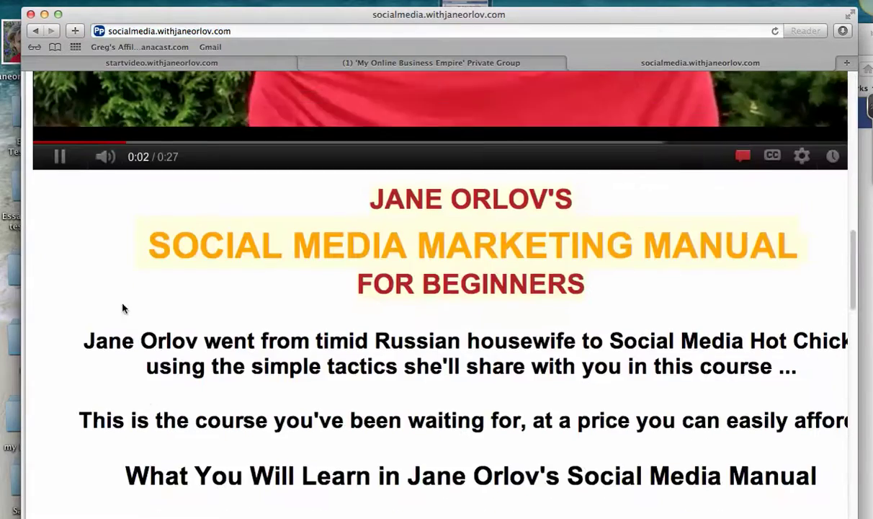
scroll(121, 306, "up", 2)
left_click(60, 222)
scroll(171, 210, "up", 10)
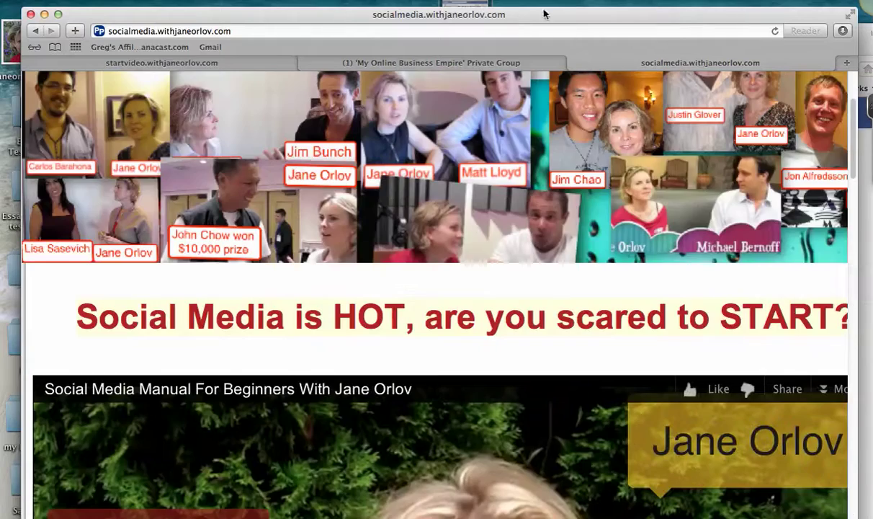
- Close the social media site and return to the owner's personal Facebook profile
left_click(574, 63)
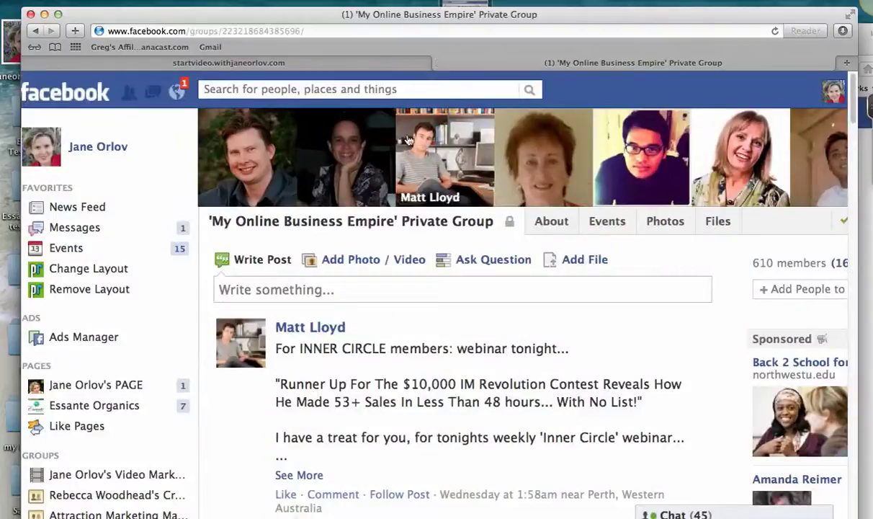
left_click(372, 67)
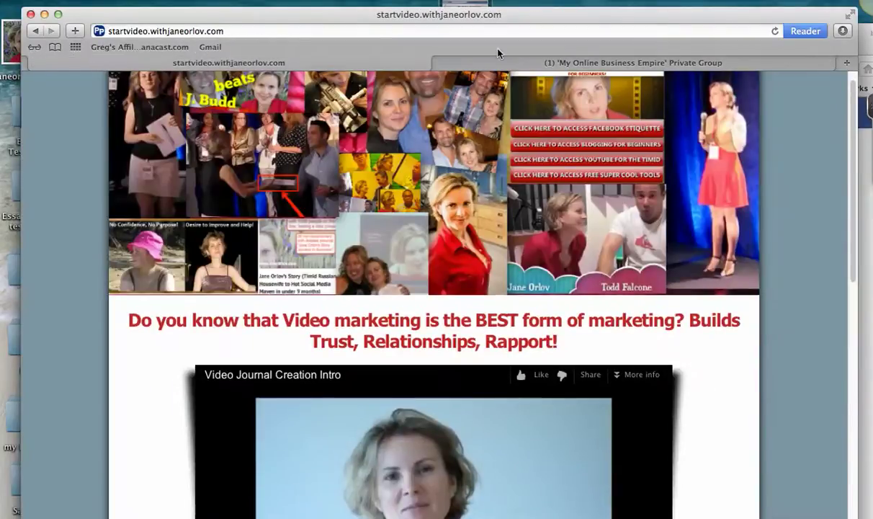
left_click(497, 62)
left_click(493, 29)
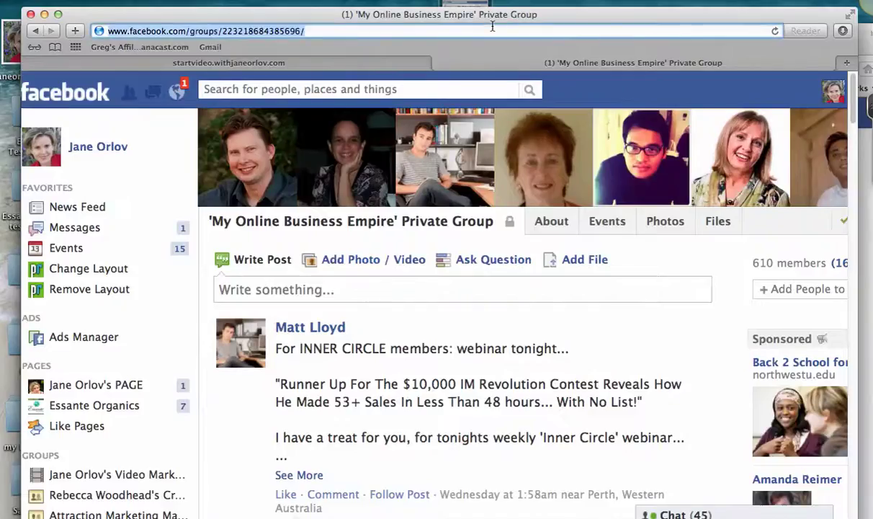
left_click(116, 144)
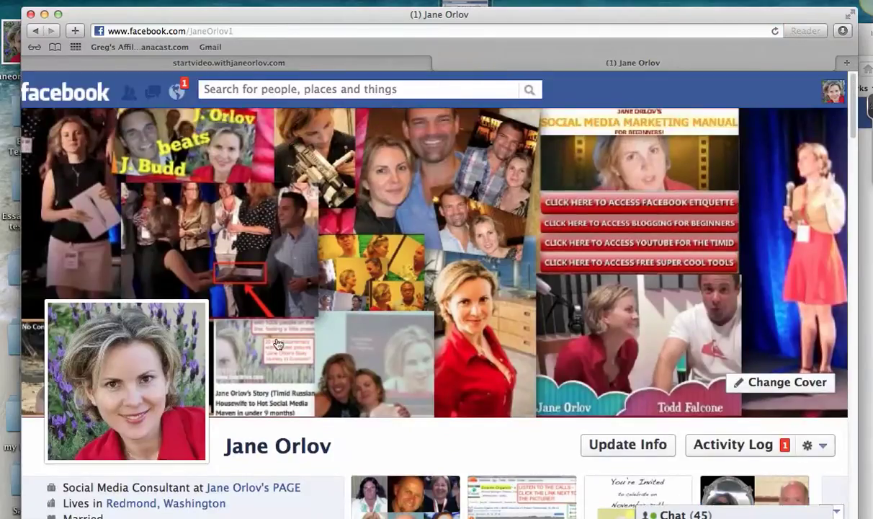
- From the business Page, search 'woo' and open the Static HTML Iframe Tab by Woobox app
left_click(257, 487)
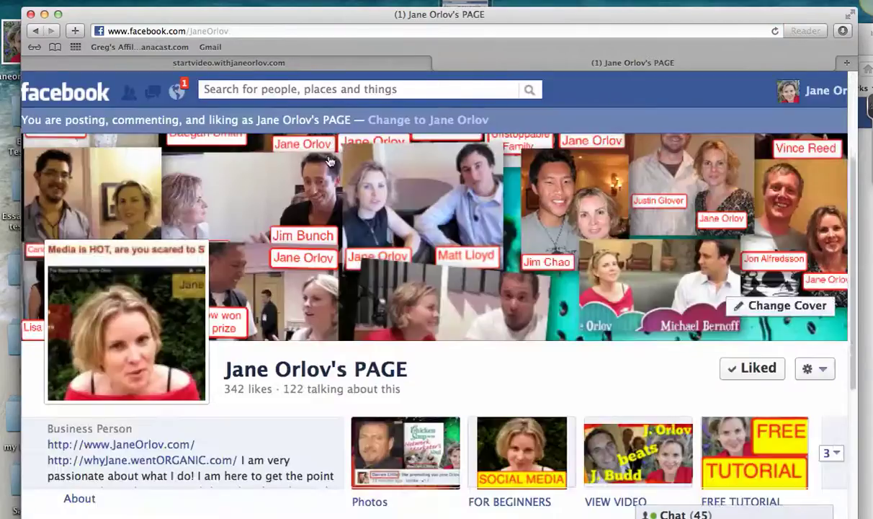
left_click(350, 89)
type("woo")
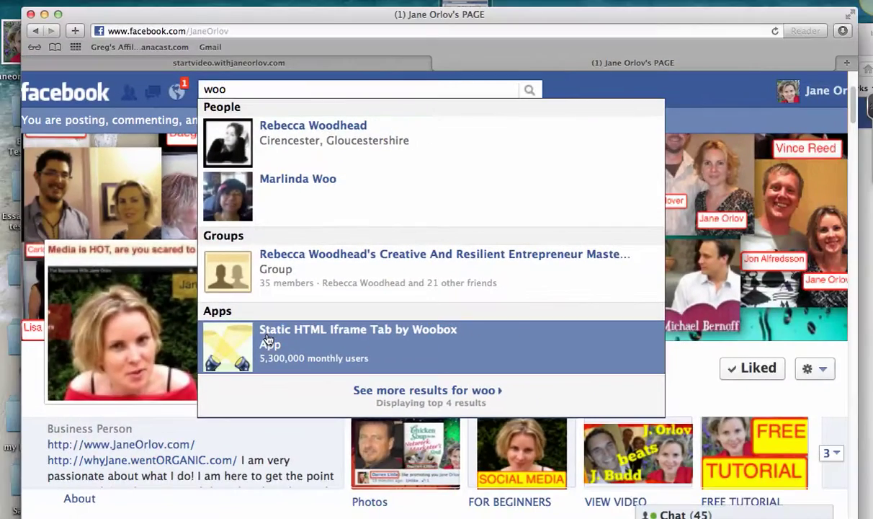
left_click(313, 341)
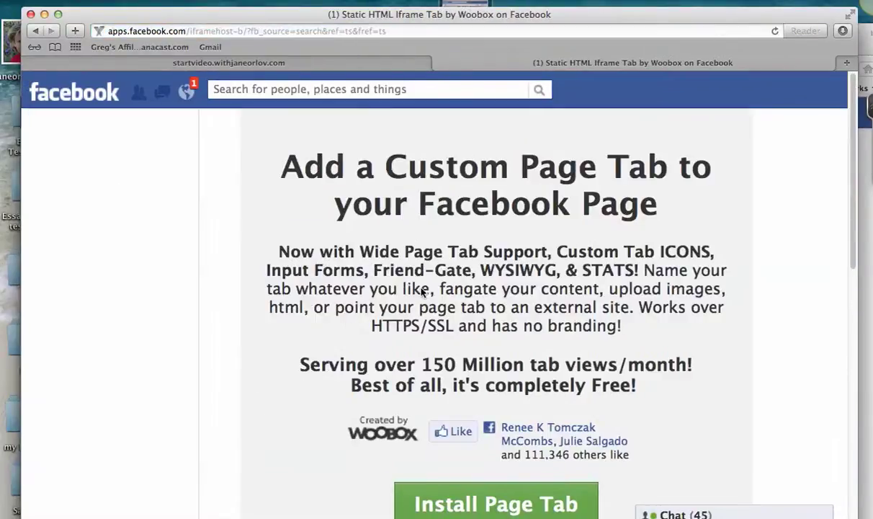
scroll(422, 290, "down", 3)
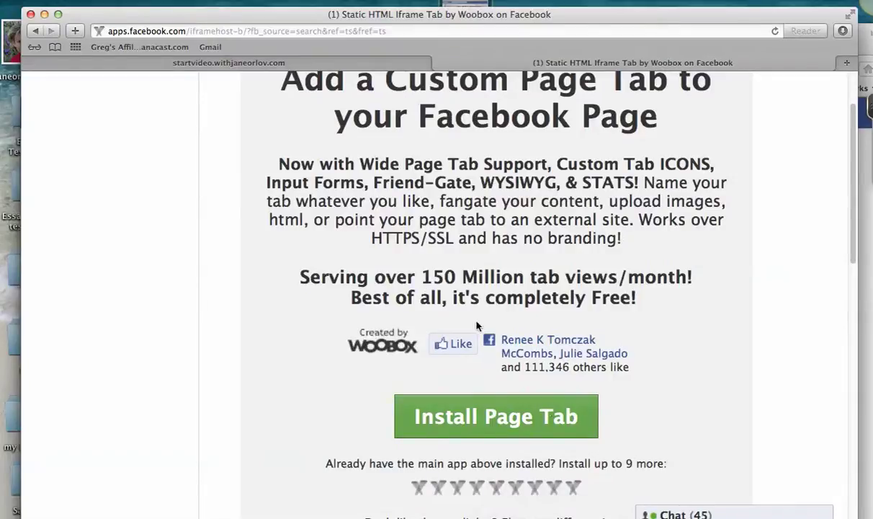
left_click(433, 420)
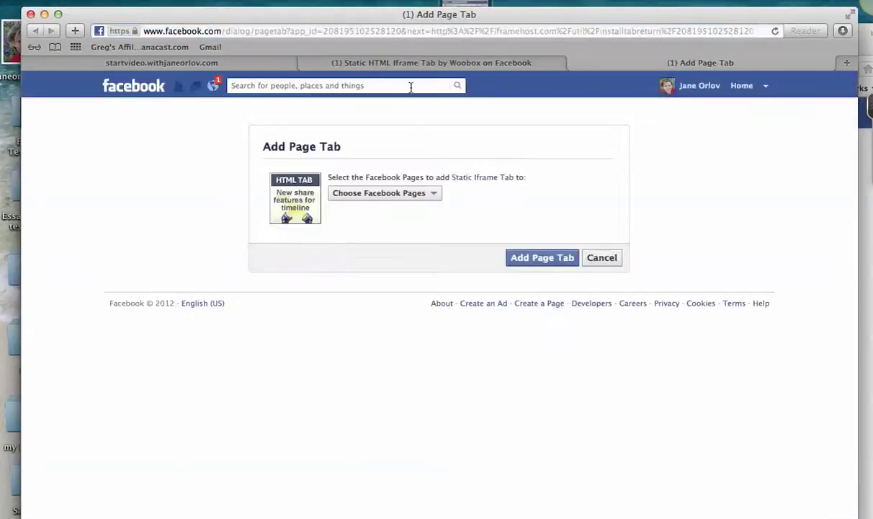
- Check the Choose Facebook Pages list twice without selecting a Page
left_click(410, 192)
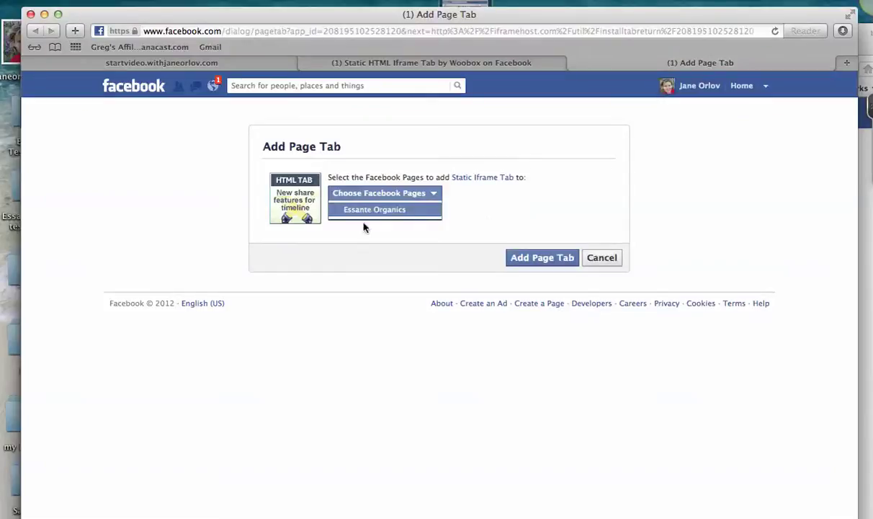
left_click(492, 211)
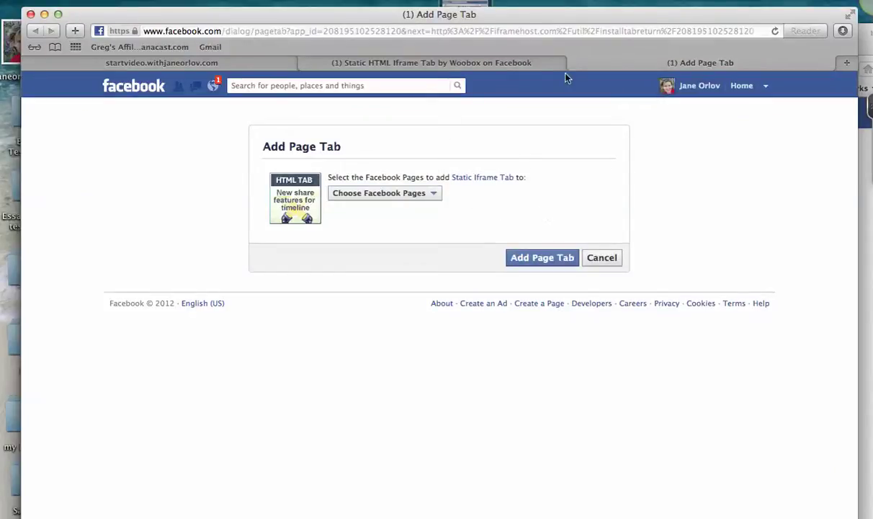
left_click(436, 196)
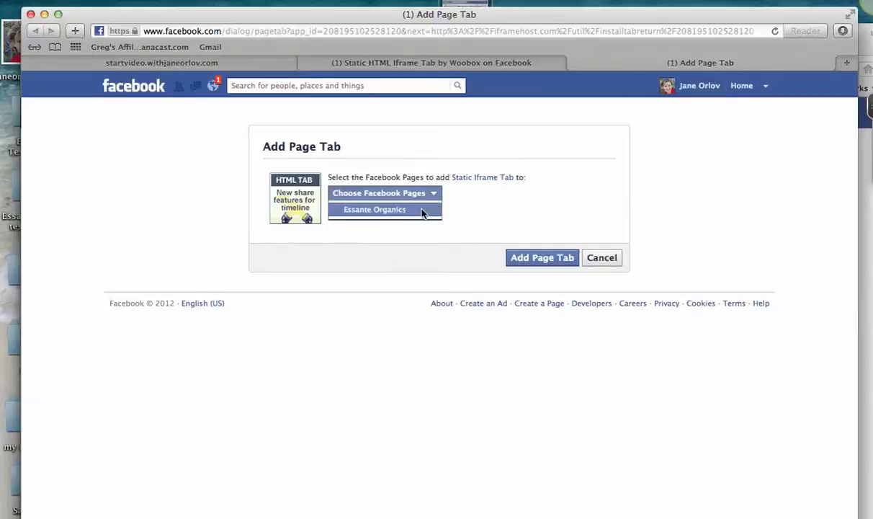
left_click(464, 229)
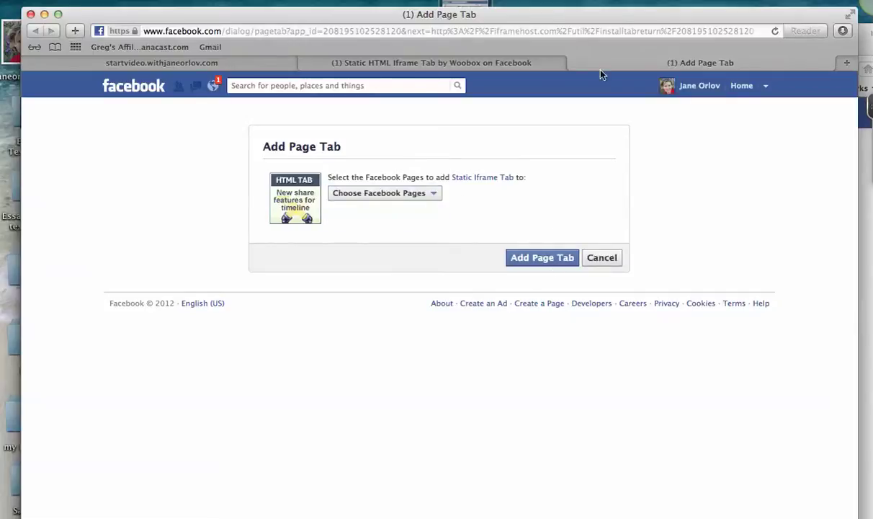
- Abandon the Add Page Tab step and return to the Facebook home page
left_click(574, 63)
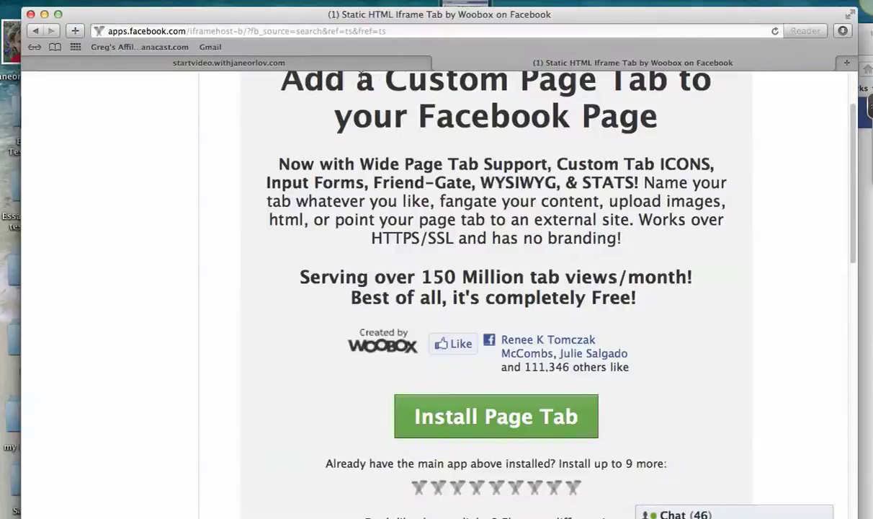
left_click(452, 31)
type("fa")
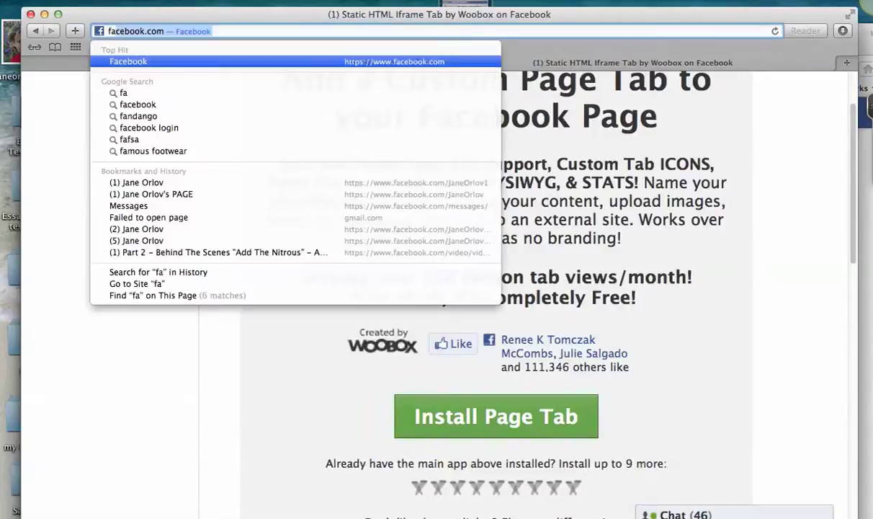
key("Return")
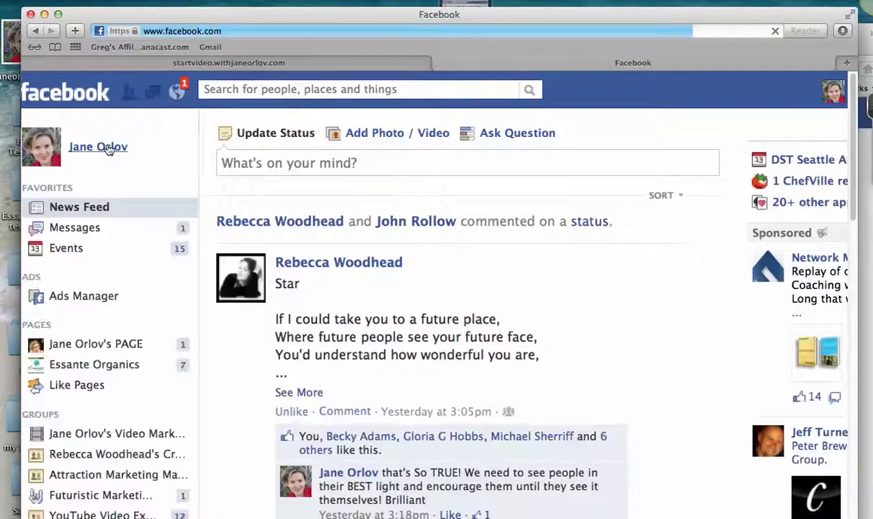
left_click(107, 148)
- Go to the business Page and open its VIEW VIDEO tab, staying on the tab instead of redirecting
scroll(249, 362, "down", 2)
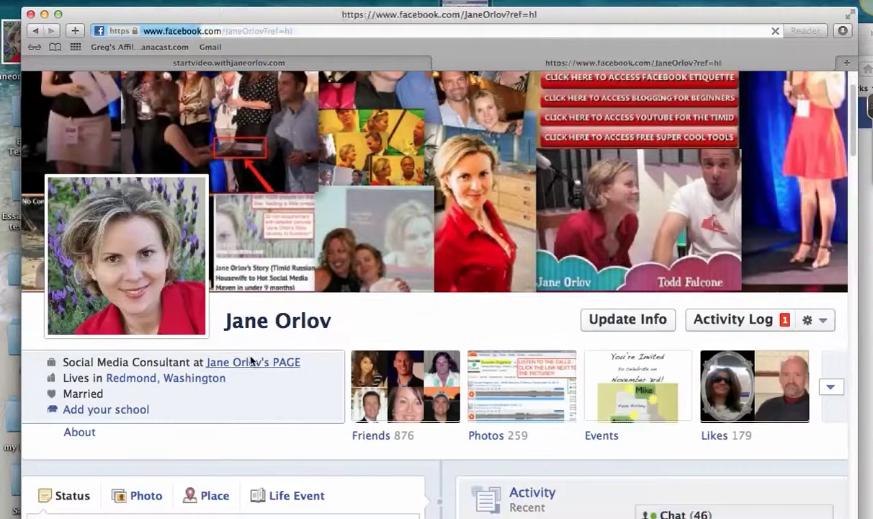
left_click(251, 361)
scroll(444, 345, "down", 5)
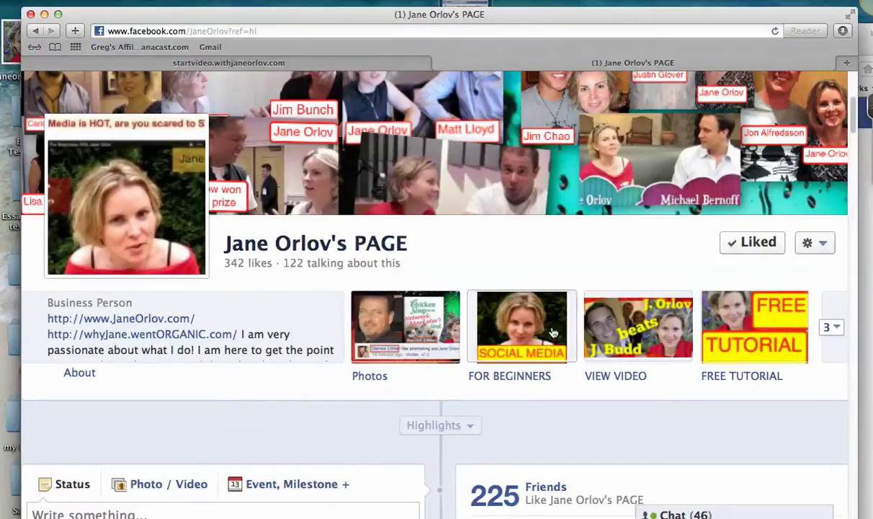
left_click(657, 329)
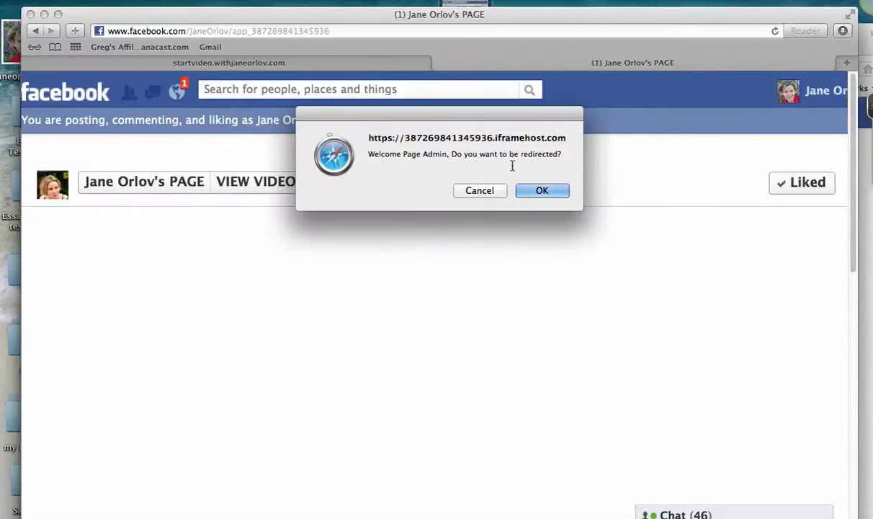
left_click(477, 192)
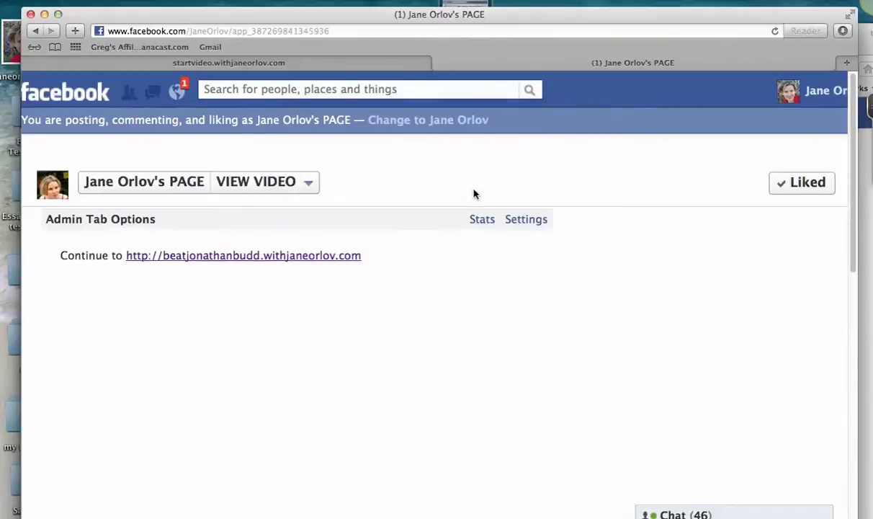
- Review the VIEW VIDEO Tab Settings and start adding the Static IFRAME Tab : Note Icon app
left_click(537, 221)
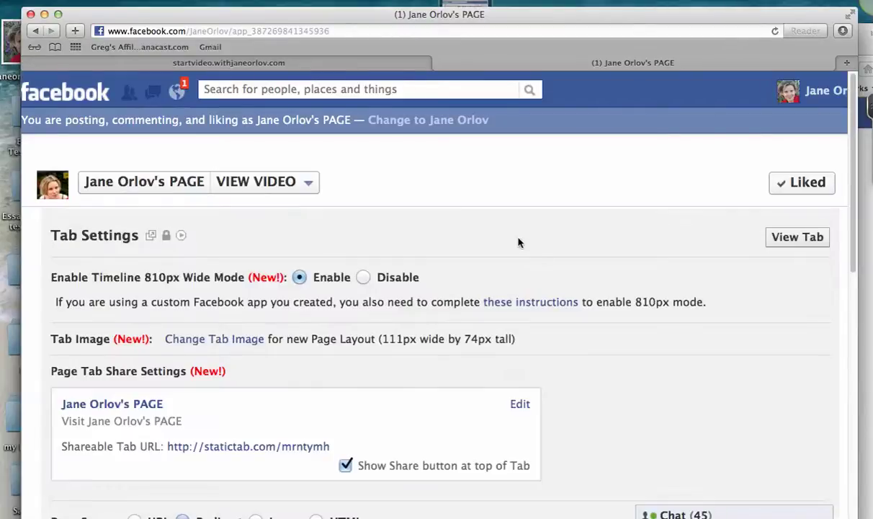
scroll(516, 242, "down", 2)
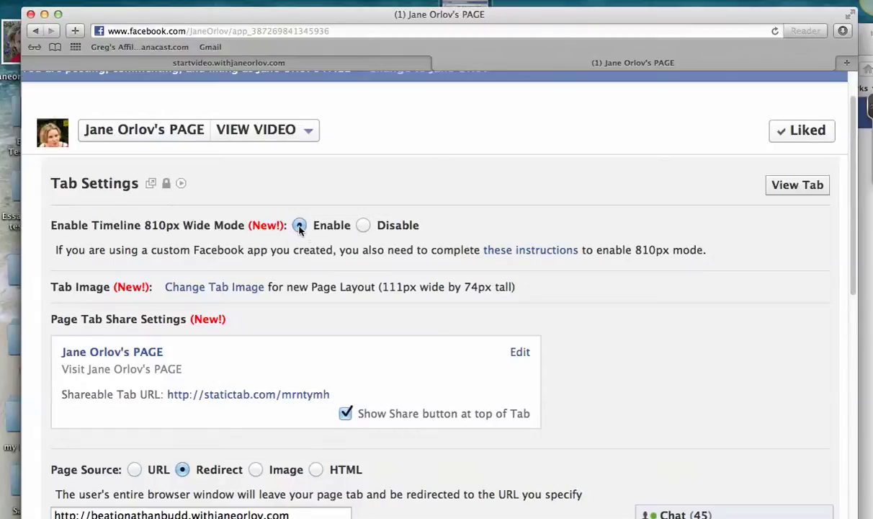
scroll(306, 278, "down", 5)
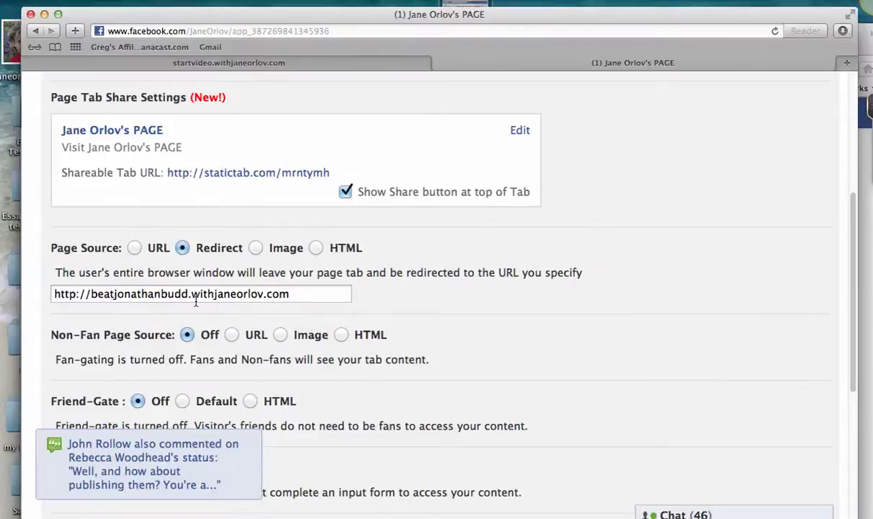
scroll(195, 302, "down", 10)
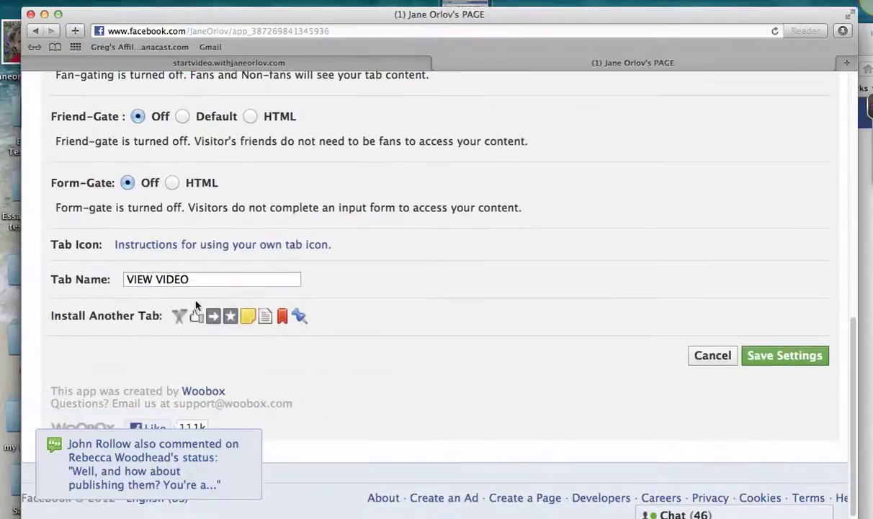
scroll(135, 303, "down", 1)
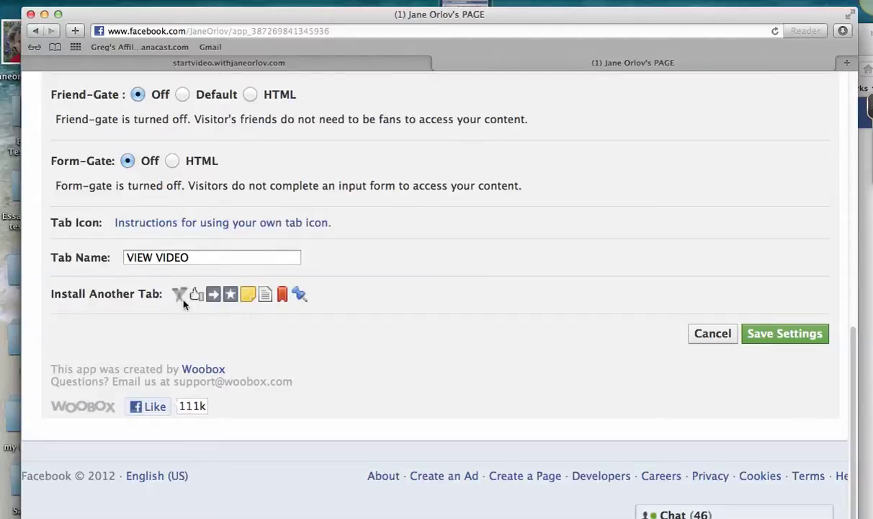
left_click(248, 294)
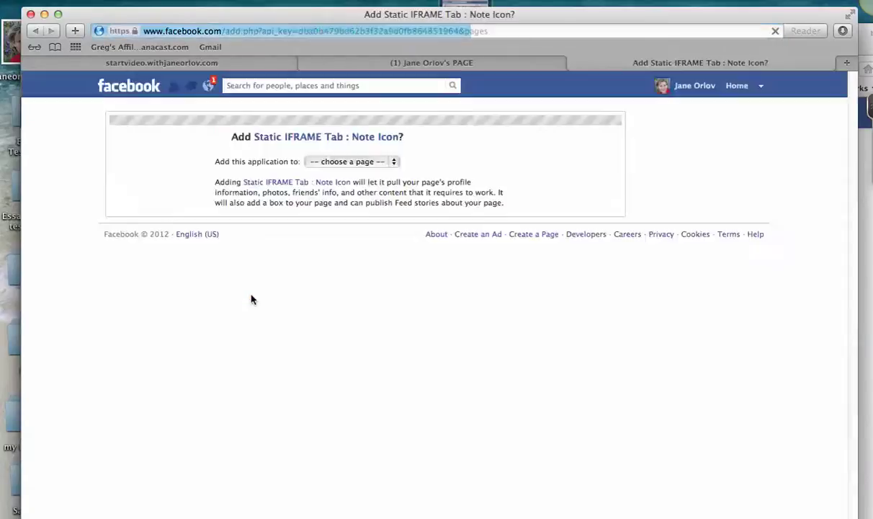
- Choose the fan page as the target and add the Static IFRAME Tab : Note Icon app
left_click(394, 163)
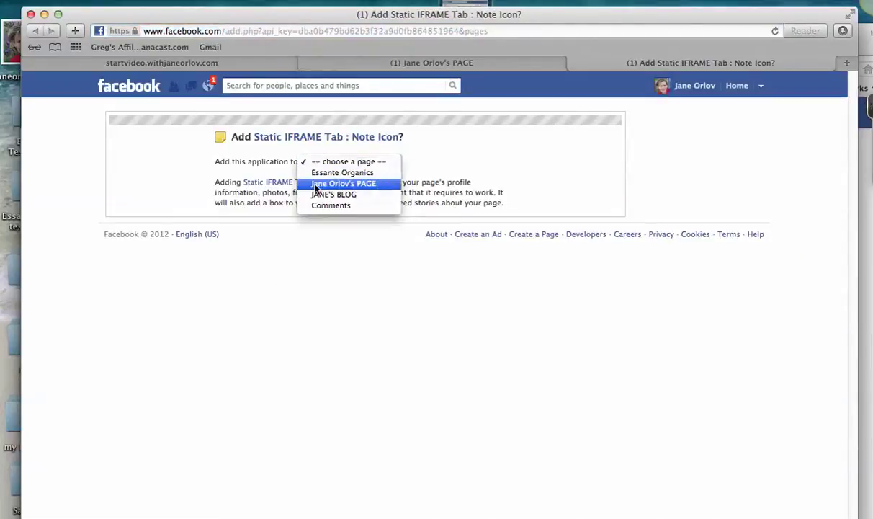
left_click(357, 185)
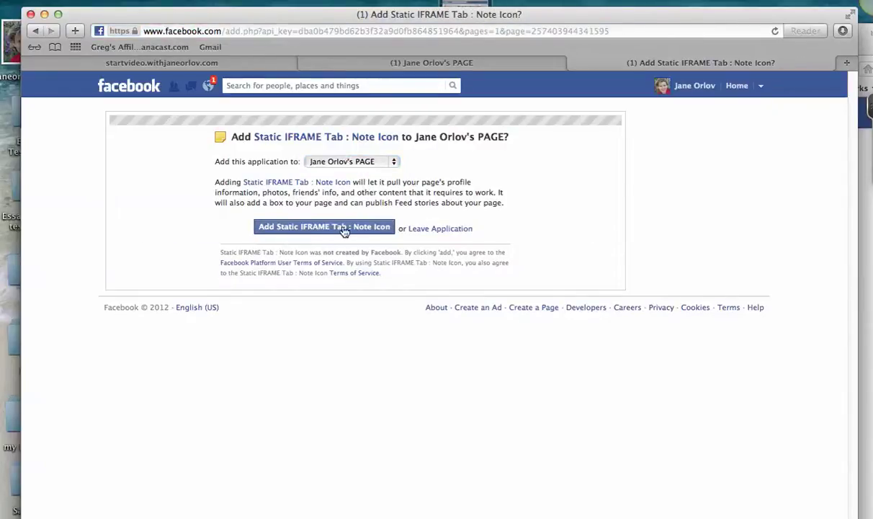
left_click(360, 229)
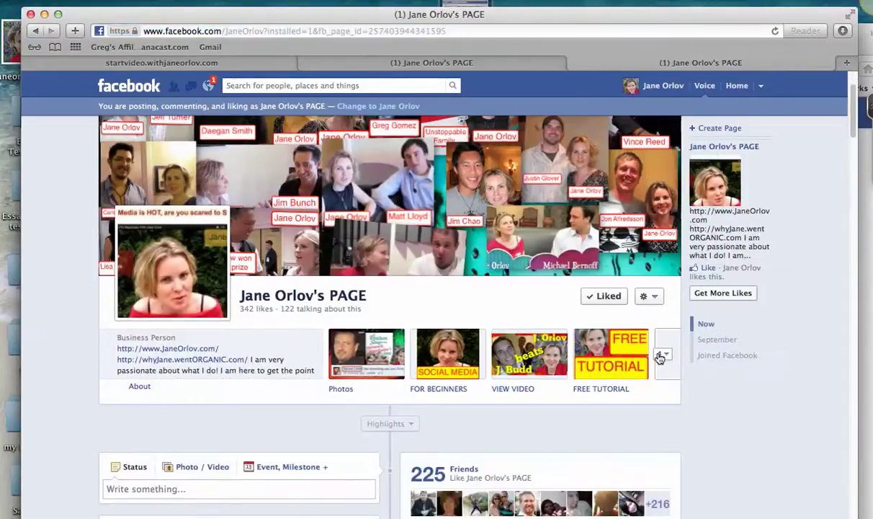
- Open the Welcome tab's Edit Settings and go to change its Custom Tab Image
left_click(661, 355)
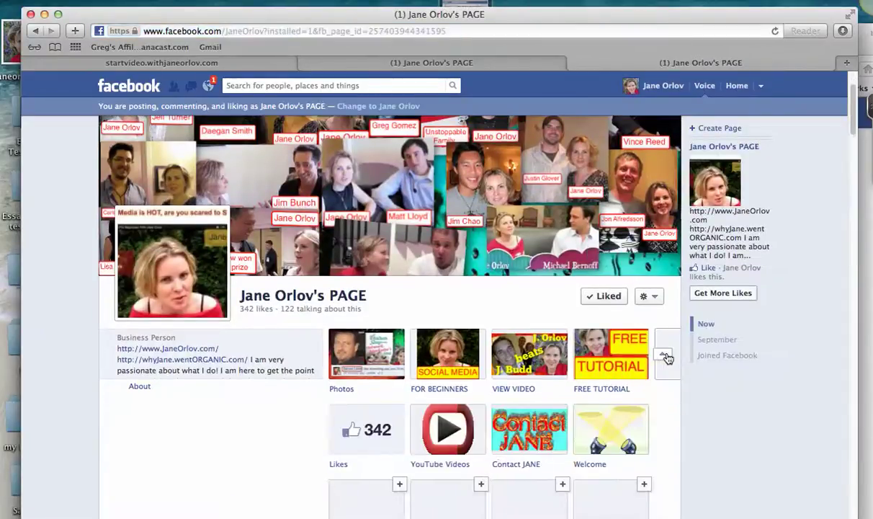
scroll(667, 357, "down", 3)
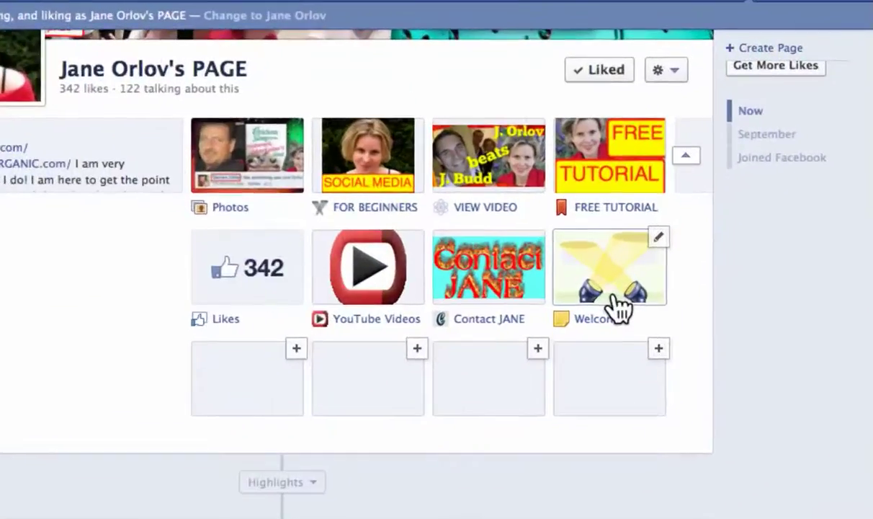
left_click(659, 237)
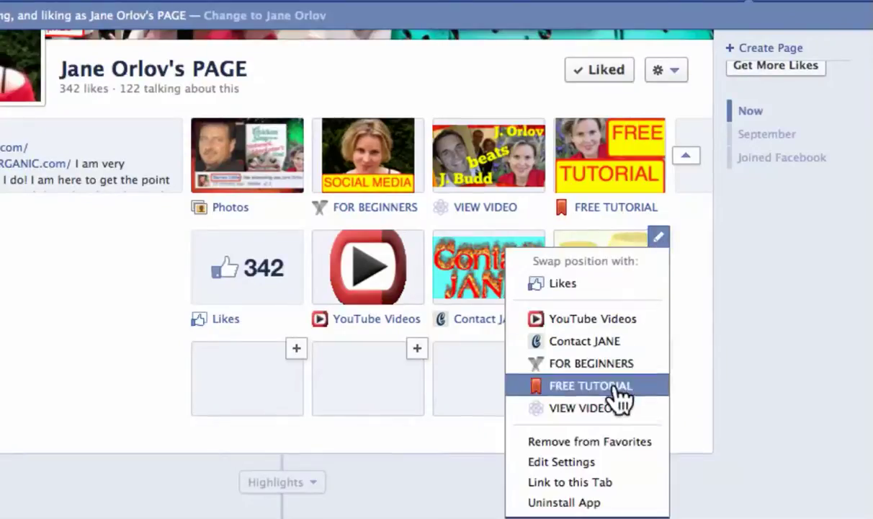
left_click(609, 462)
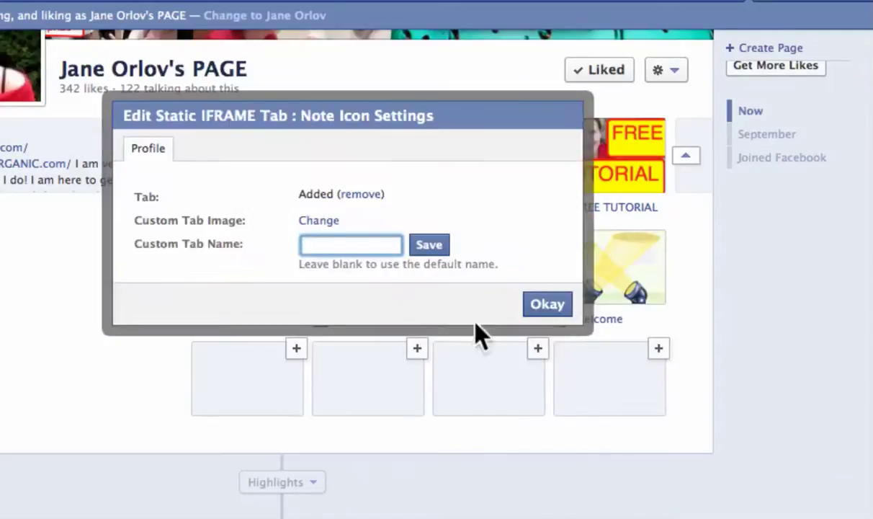
left_click(320, 221)
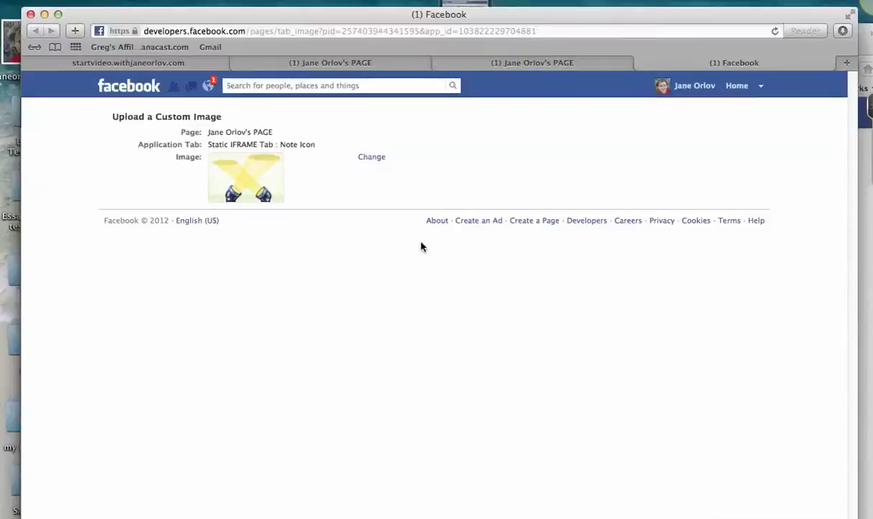
- Upload video is hot.jpg from the Desktop as the Welcome tab's custom image
left_click(369, 159)
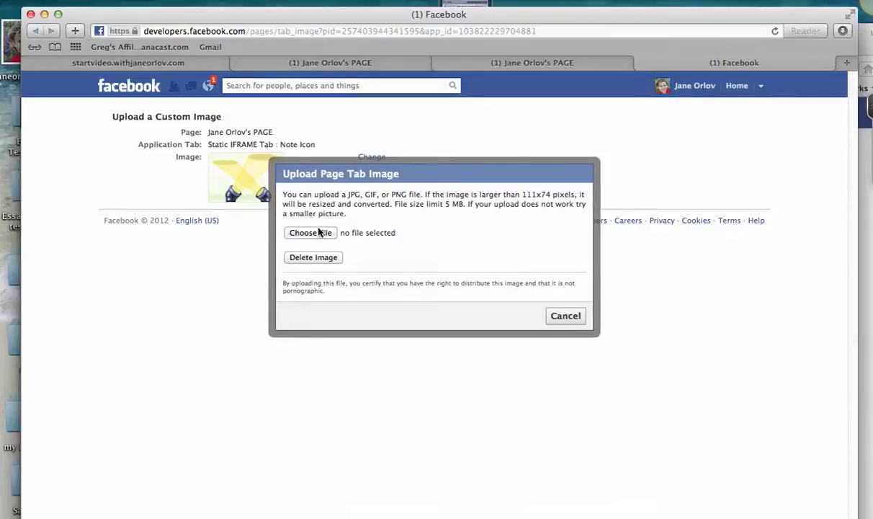
left_click(319, 232)
scroll(319, 232, "down", 15)
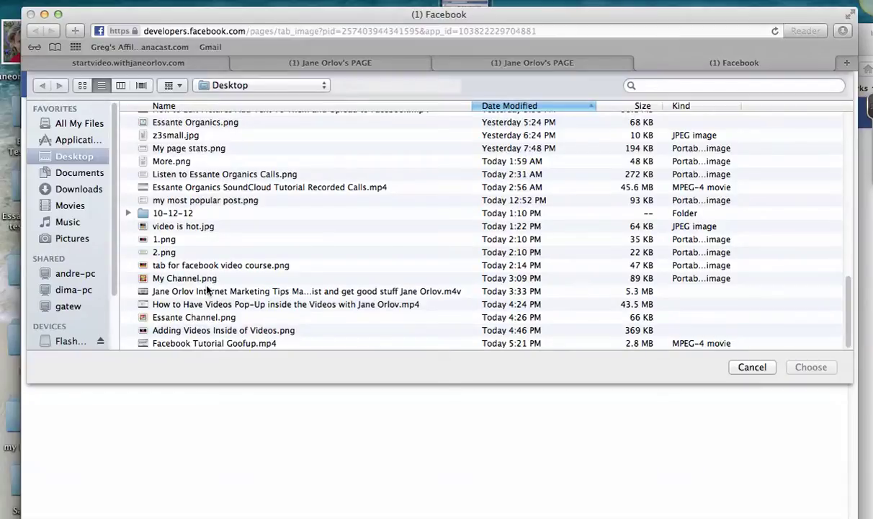
double_click(174, 228)
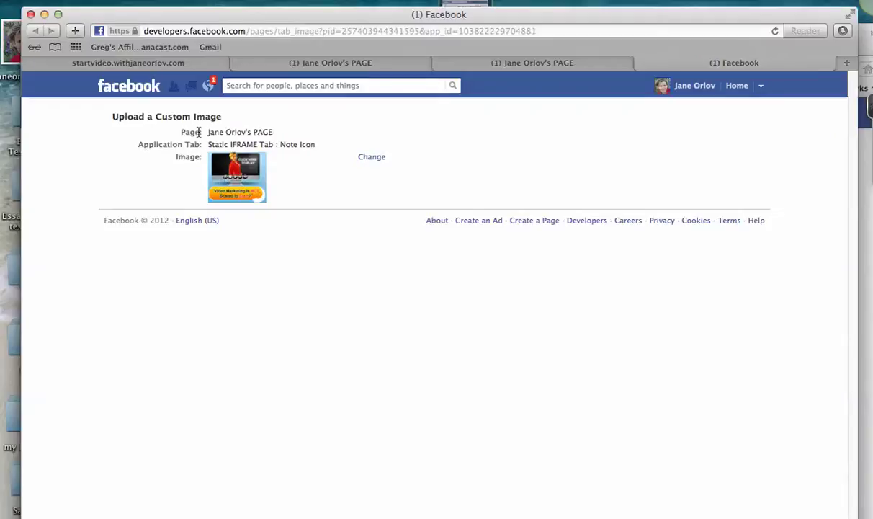
left_click(694, 86)
- Open the fan page, show its second row of app tabs, and open the Welcome tab
left_click(272, 328)
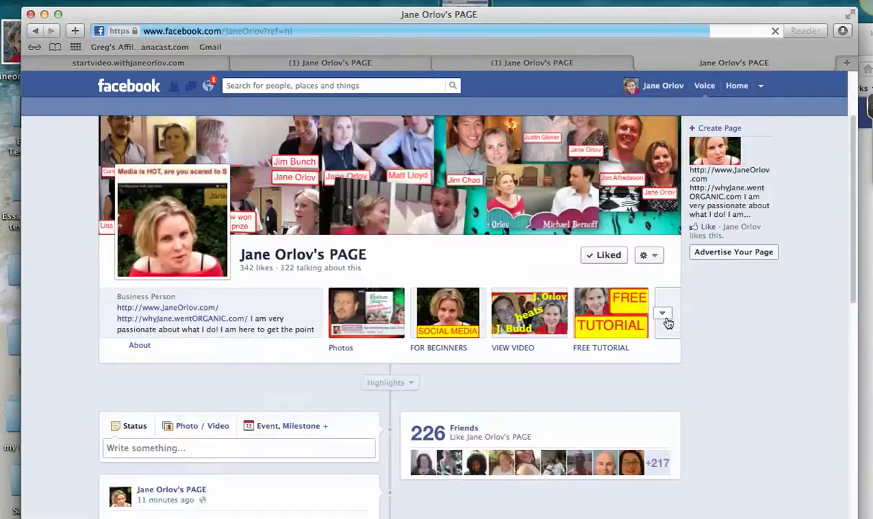
left_click(663, 316)
scroll(649, 339, "down", 1)
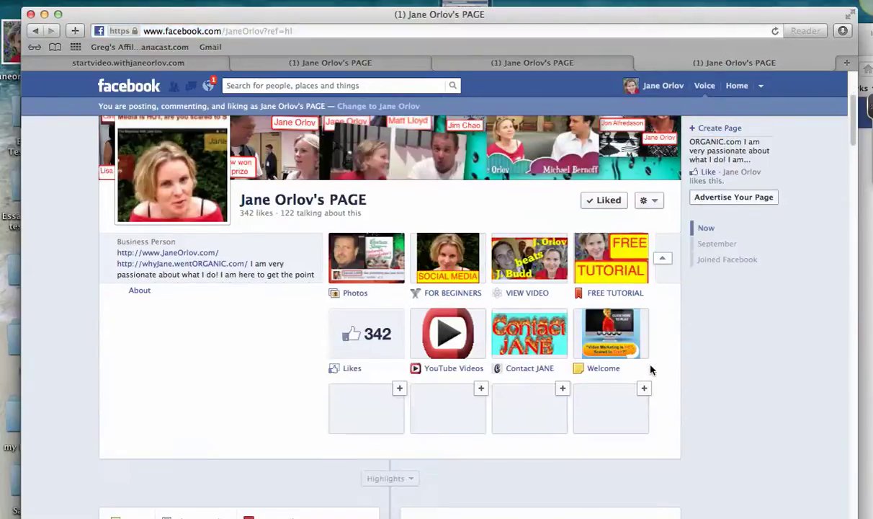
left_click(617, 342)
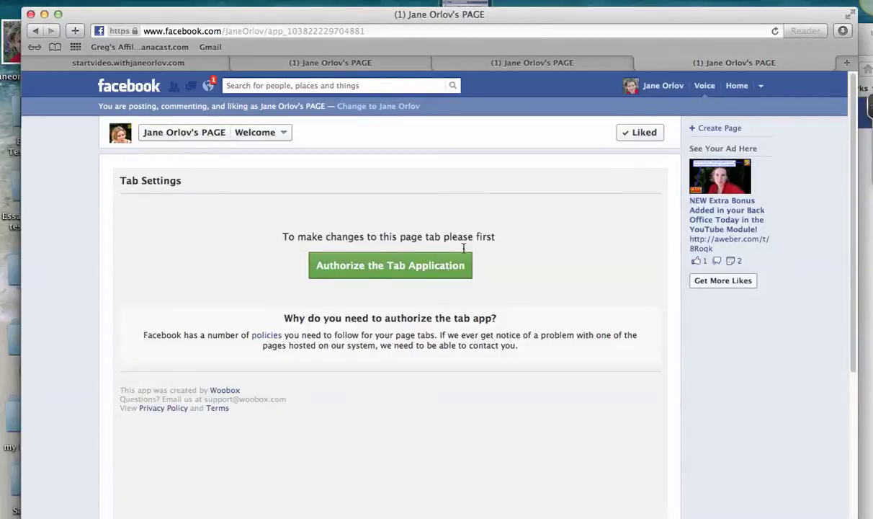
- Authorize the Static IFRAME Tab : Note Icon app, keeping its post audience Public
left_click(425, 269)
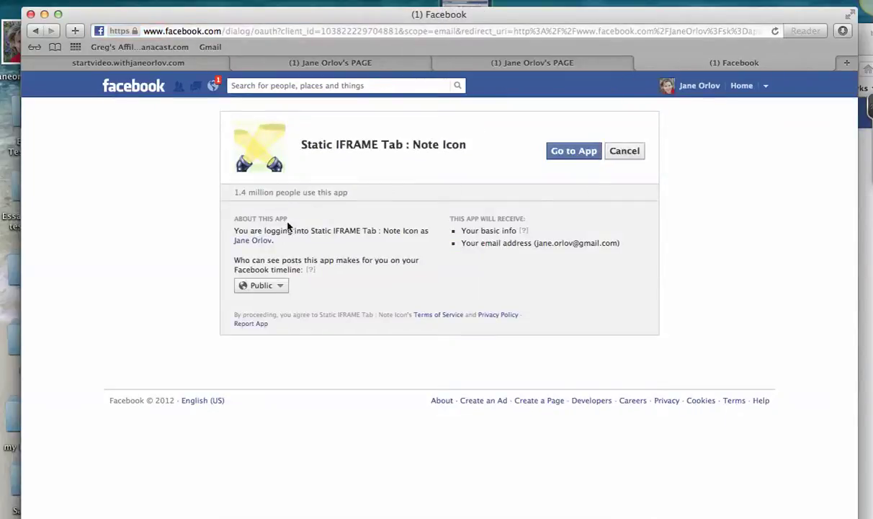
left_click(271, 286)
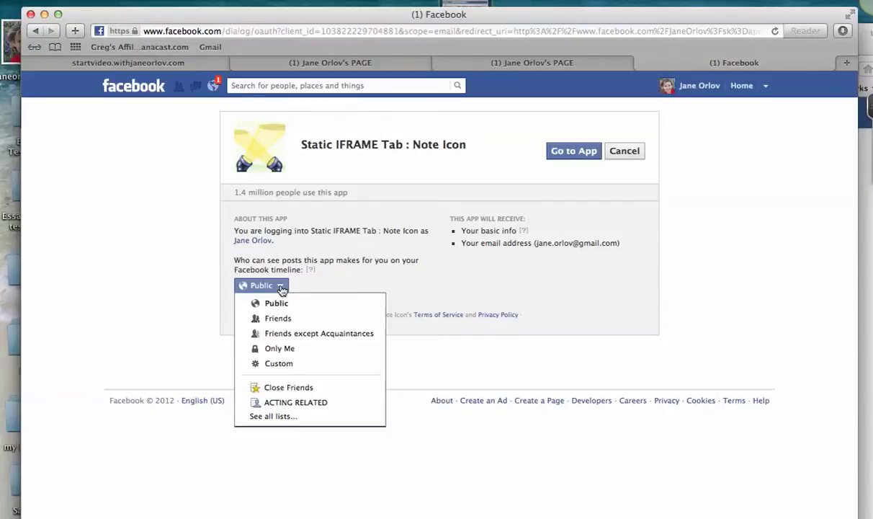
left_click(276, 299)
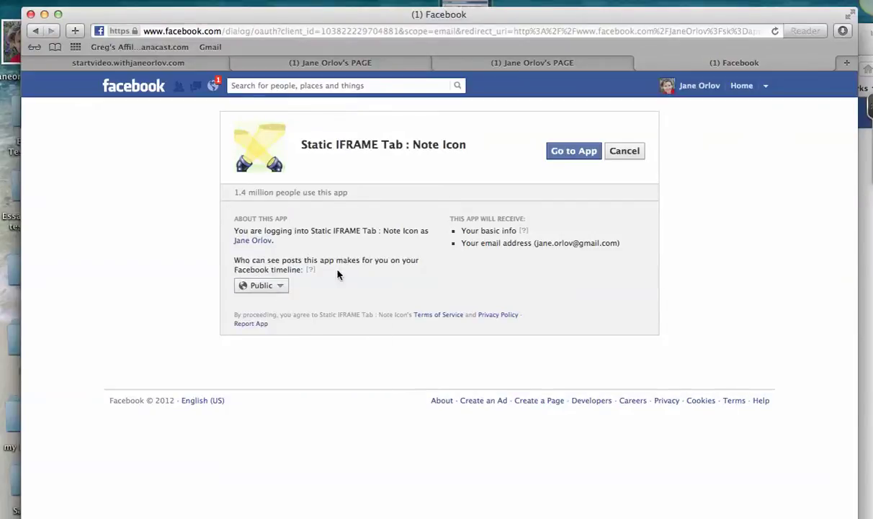
left_click(585, 152)
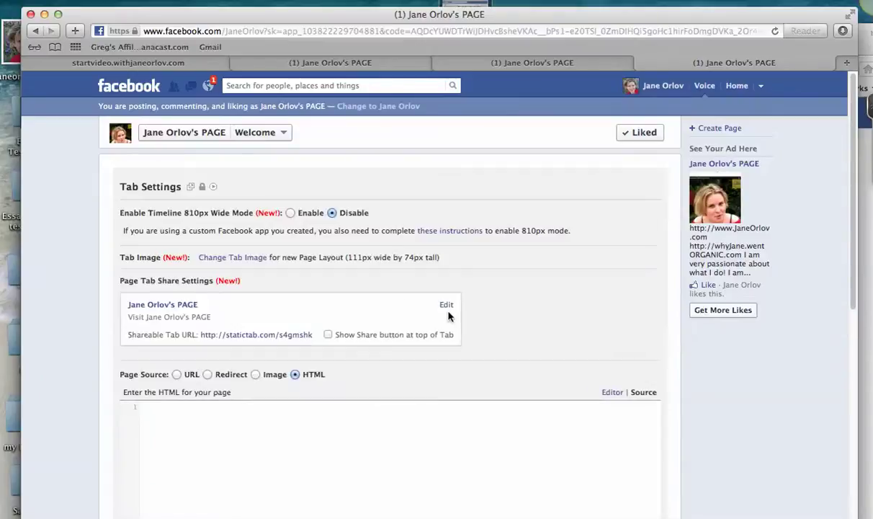
- Enable 810px timeline mode and set the tab to redirect to startvideo.withjaneorlov.com
left_click(291, 214)
scroll(265, 293, "down", 4)
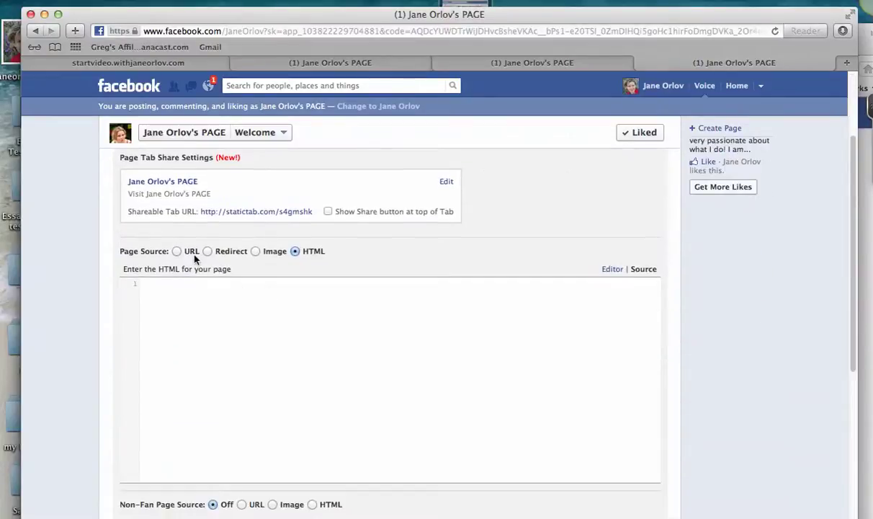
left_click(208, 251)
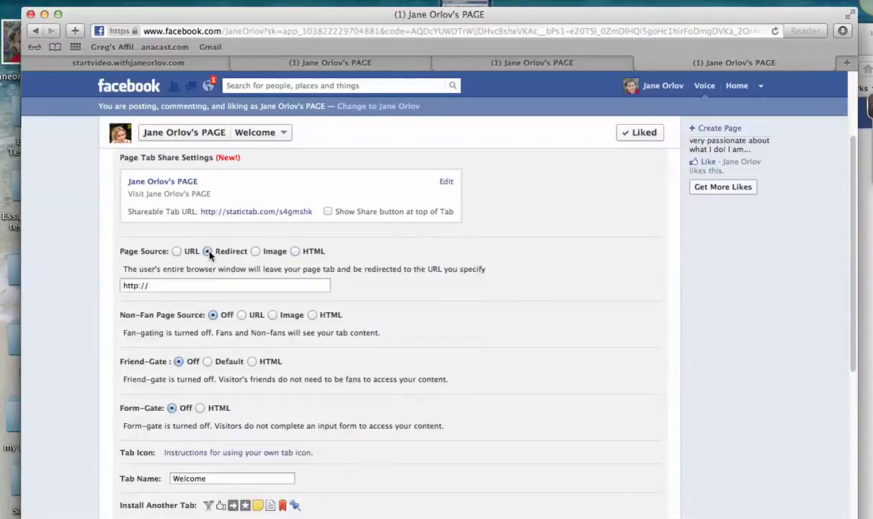
left_click(218, 283)
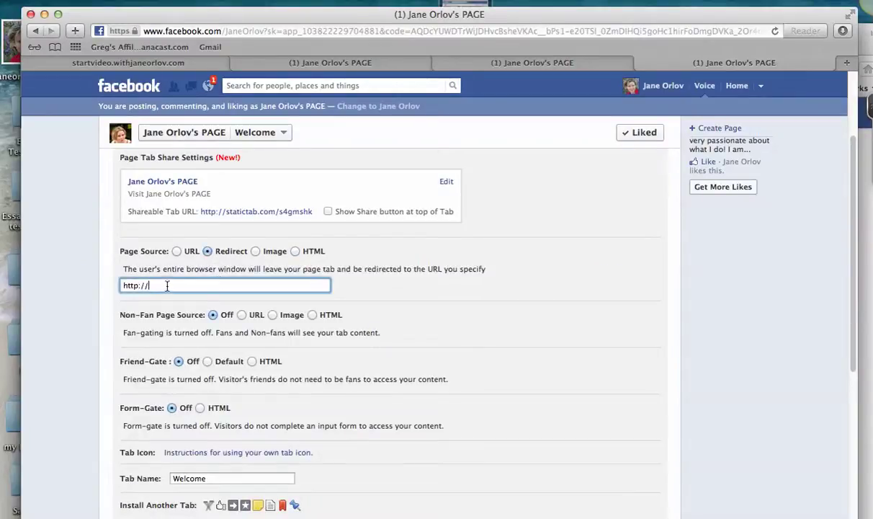
type("www.startvideo.withjaneorlov.com")
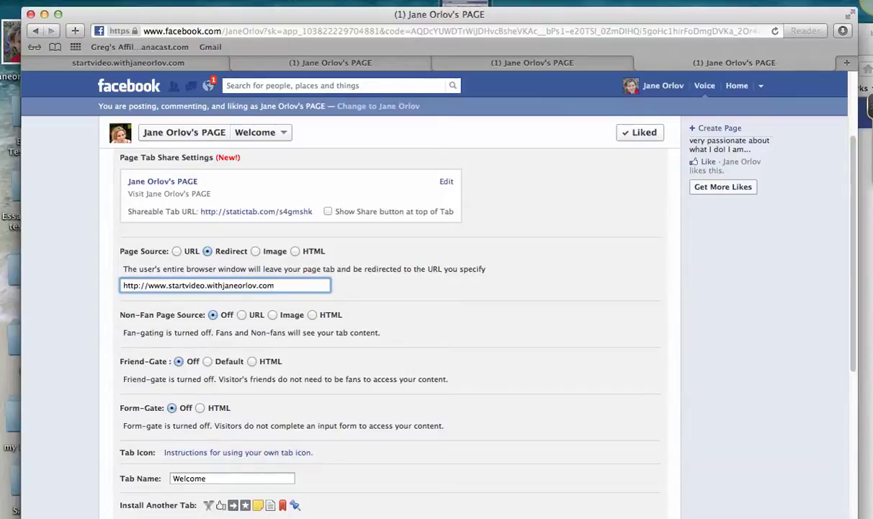
- Replace the tab name Welcome with 'Start Videos Here' and save the settings
scroll(389, 324, "down", 2)
left_click(192, 419)
double_click(193, 420)
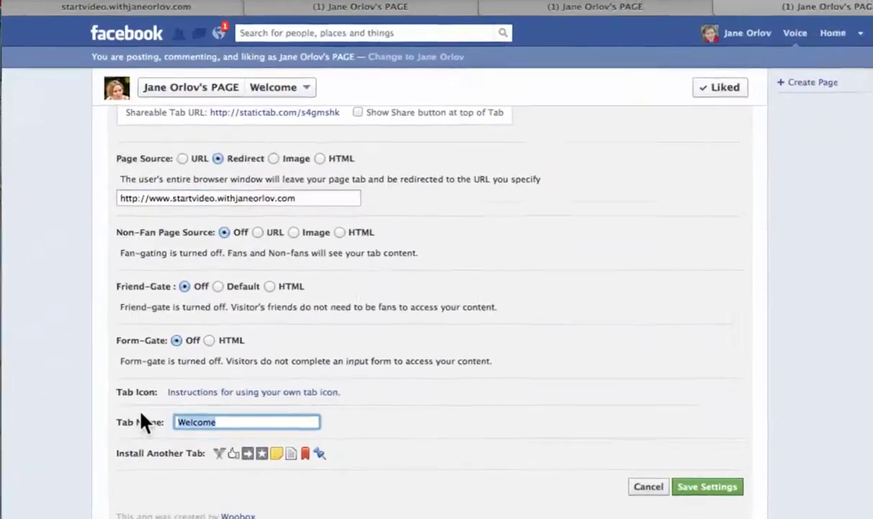
key("BackSpace")
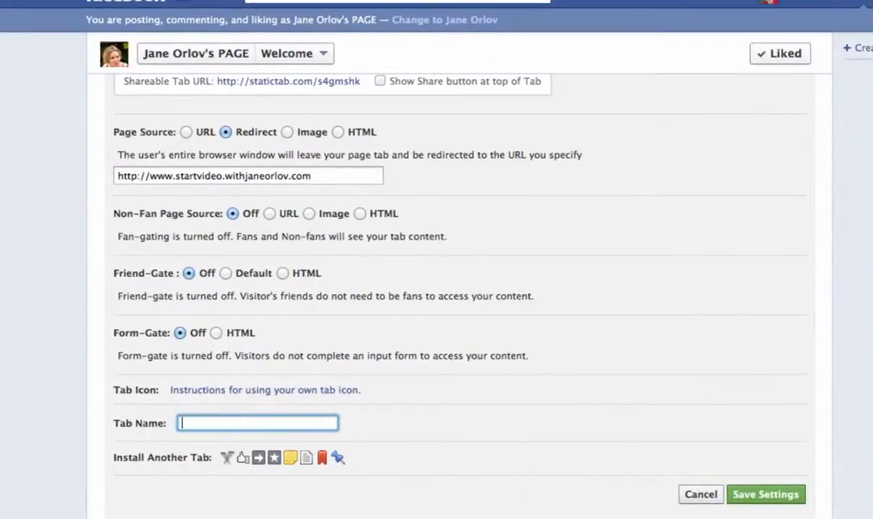
type("S")
key("Down")
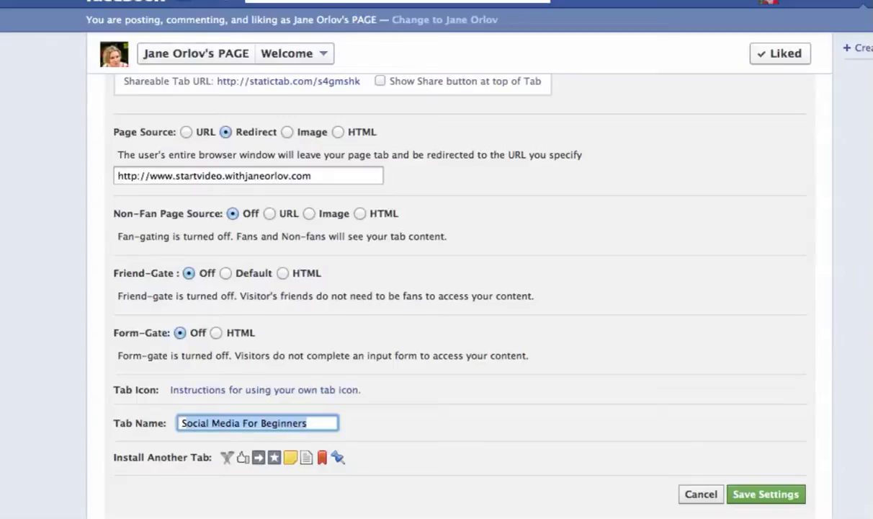
type("Start Videos Here")
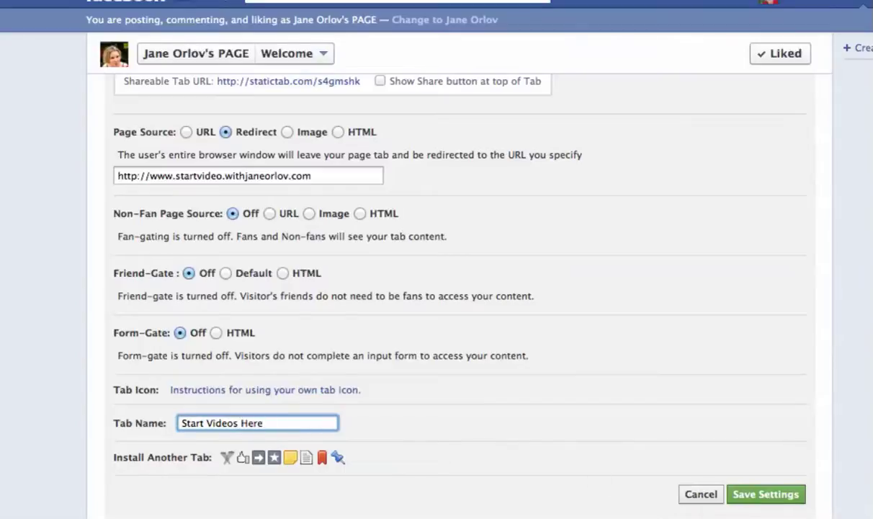
left_click(757, 498)
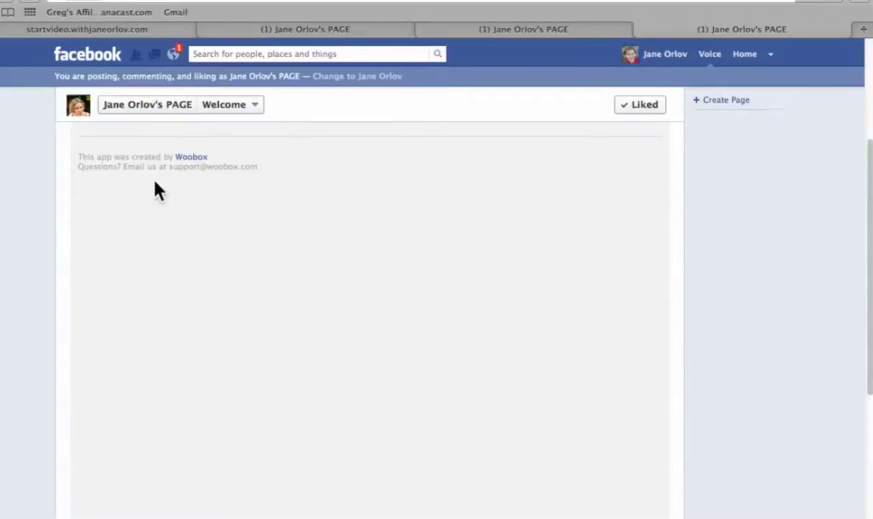
- Go back to the page timeline and expand the apps row to reveal the Welcome tile
left_click(172, 107)
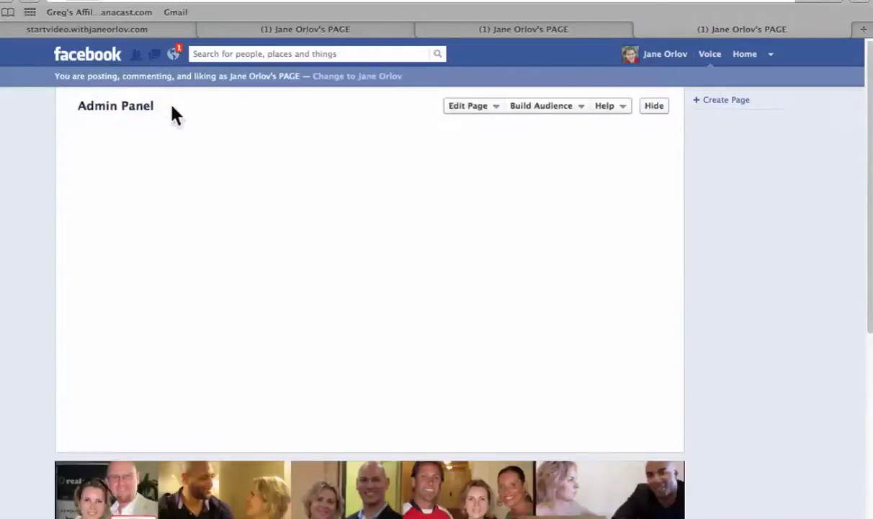
scroll(503, 360, "down", 10)
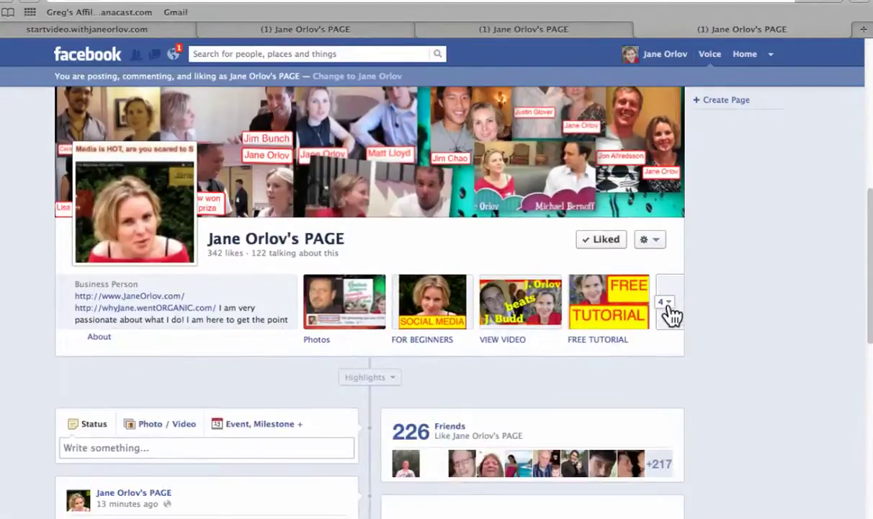
left_click(668, 309)
mouse_move(645, 397)
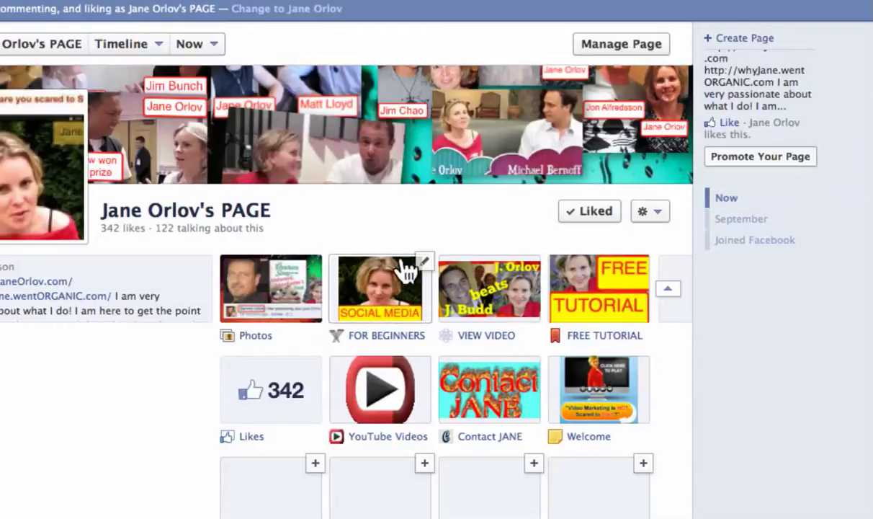
- Swap the Welcome tile with FREE TUTORIAL to bring it into the top row
left_click(643, 363)
scroll(648, 371, "down", 3)
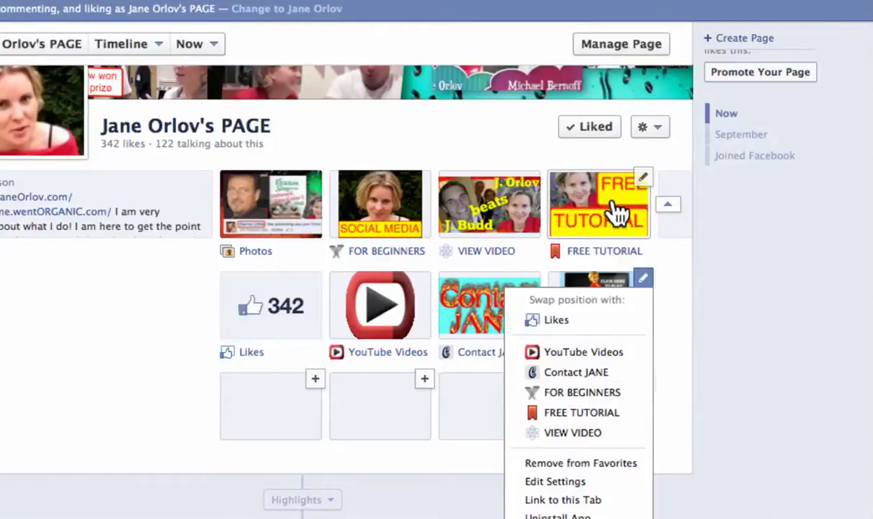
left_click(596, 415)
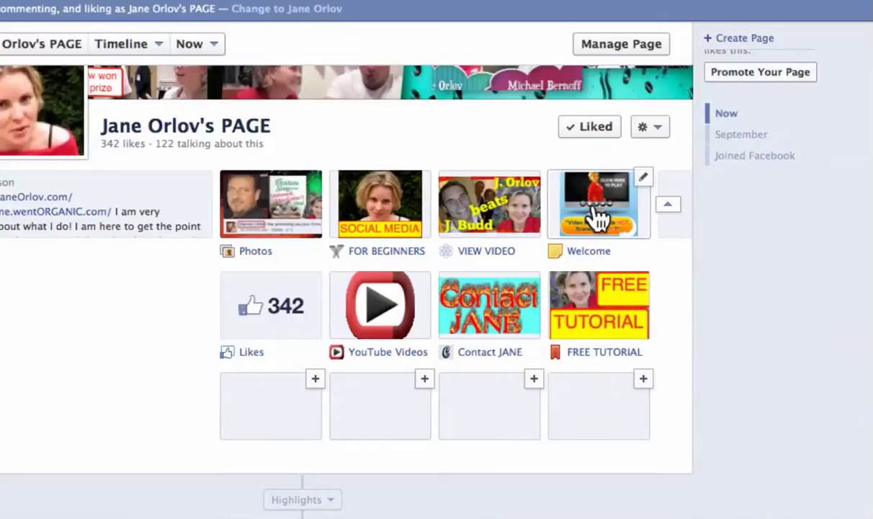
- Swap FREE TUTORIAL with the Likes tile, then open the Welcome tab
left_click(641, 281)
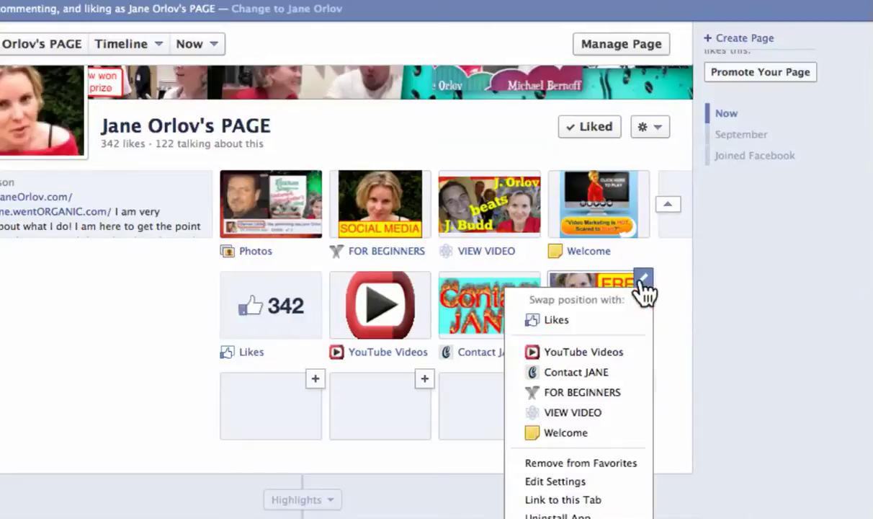
left_click(576, 322)
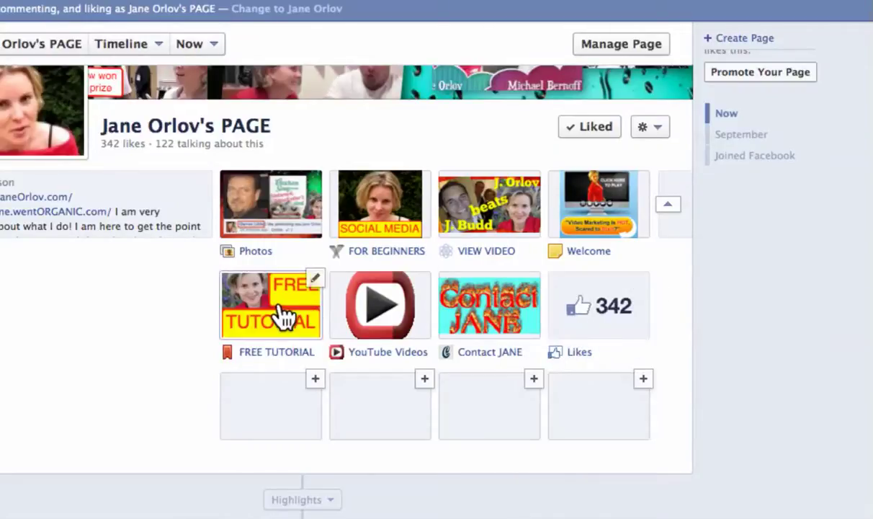
scroll(717, 268, "up", 3)
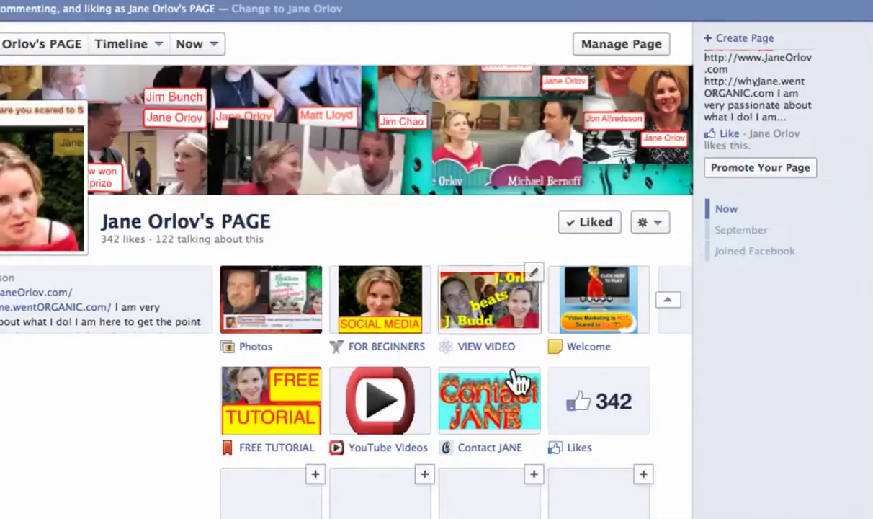
left_click(598, 353)
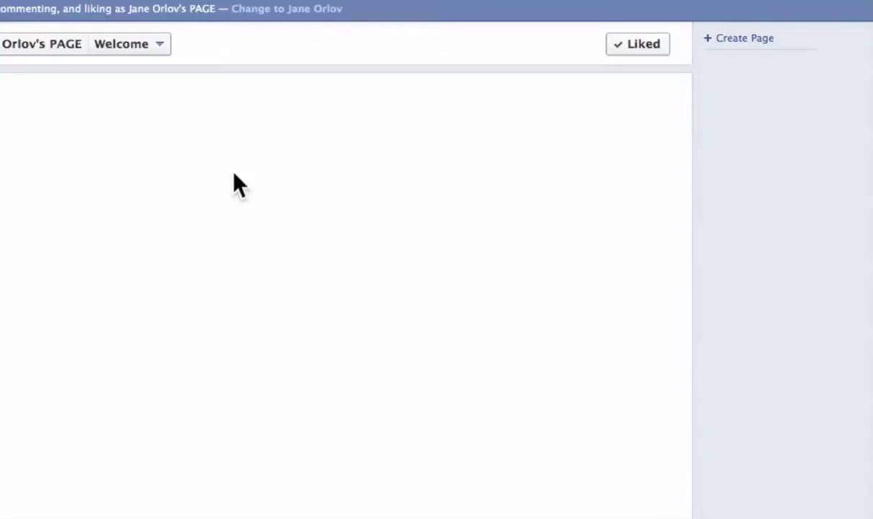
- Dismiss the redirect alert, change the Tab Name to 'Start Videos Here' in Tab Settings, and save
left_click(505, 122)
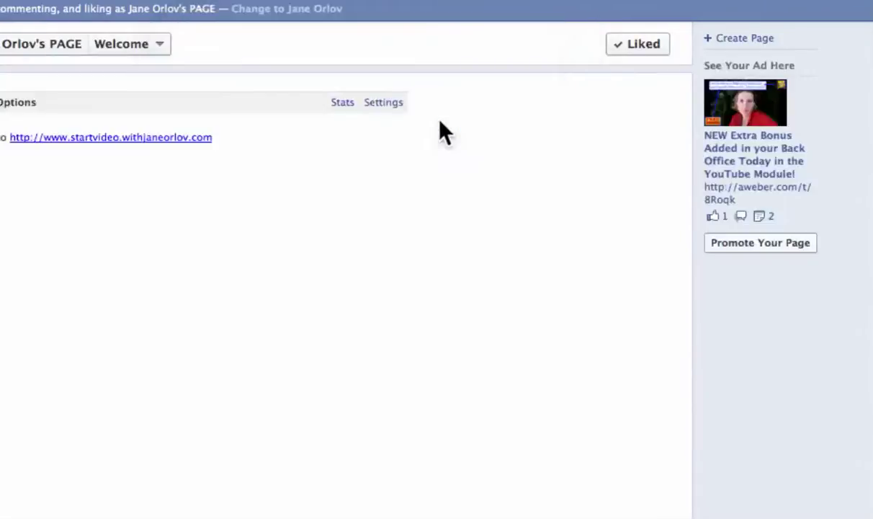
left_click(383, 103)
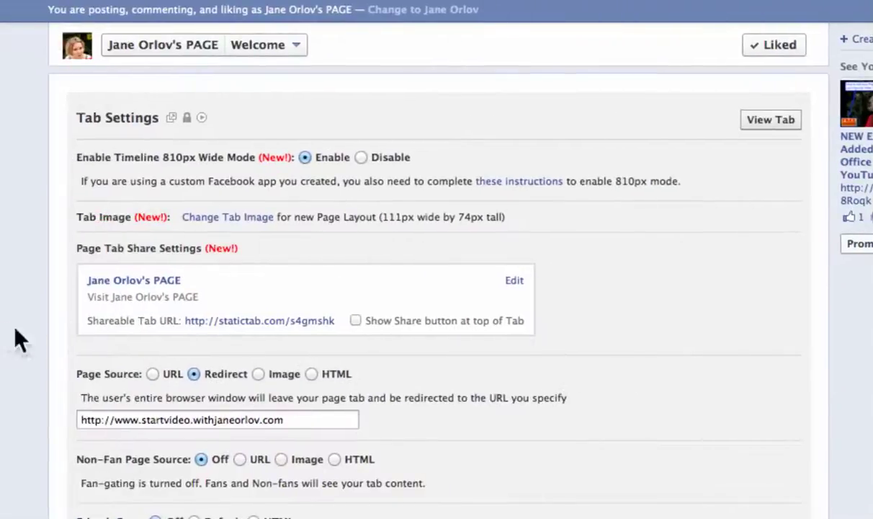
scroll(72, 346, "down", 5)
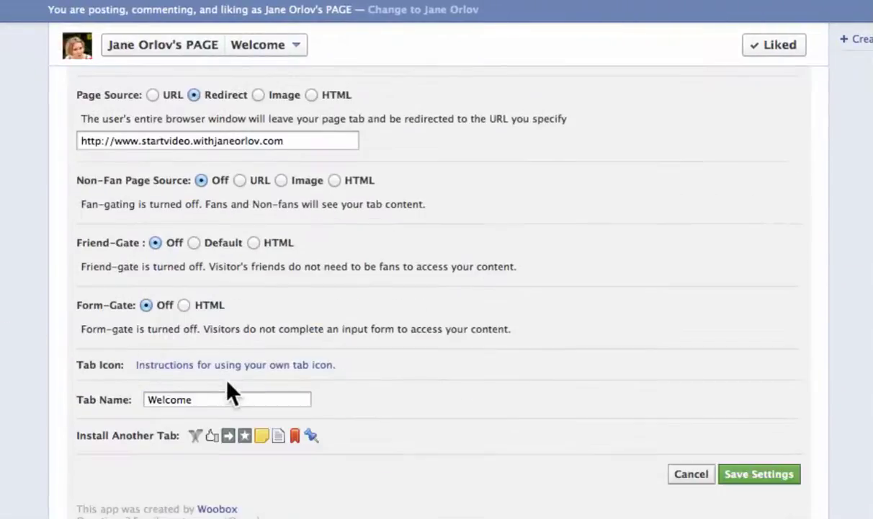
left_click_drag(208, 400, 148, 401)
type("S")
key("Down")
key("Down")
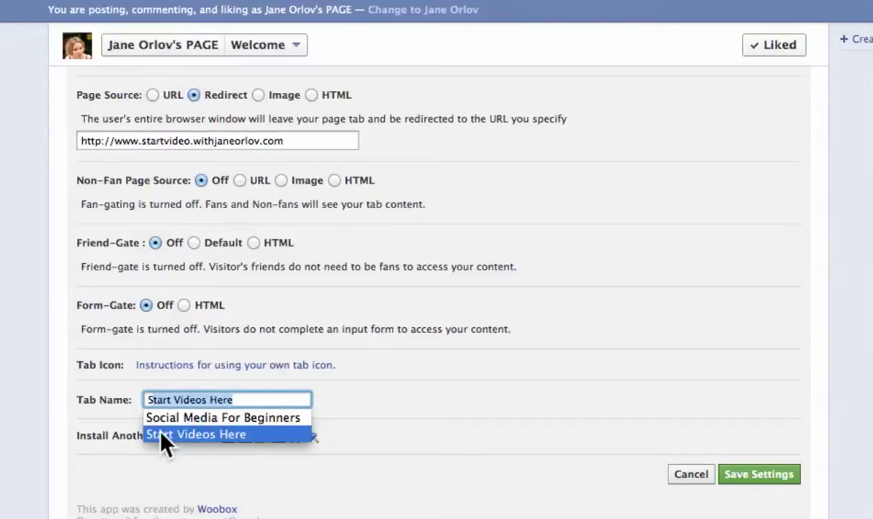
left_click(396, 421)
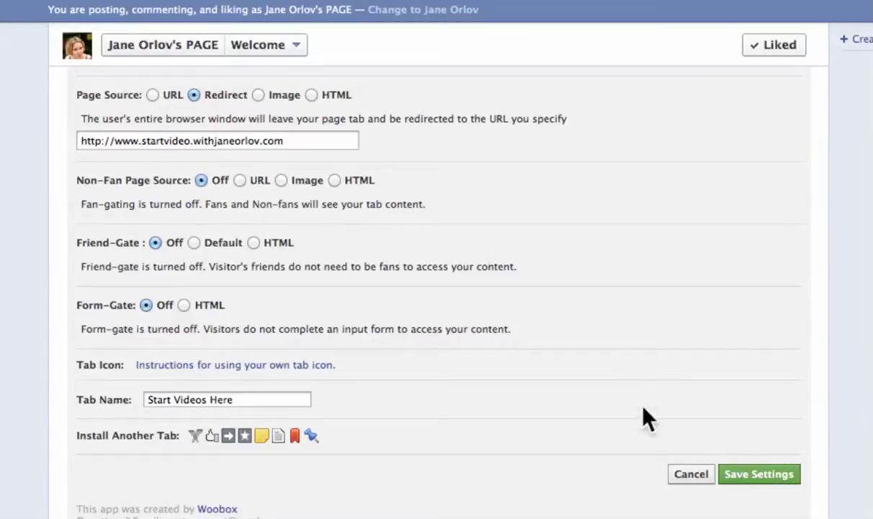
scroll(624, 356, "up", 5)
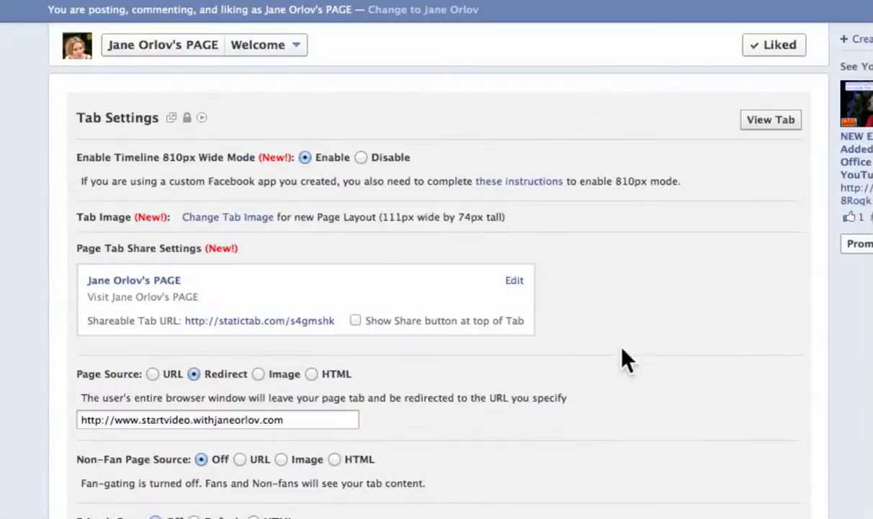
scroll(684, 246, "down", 6)
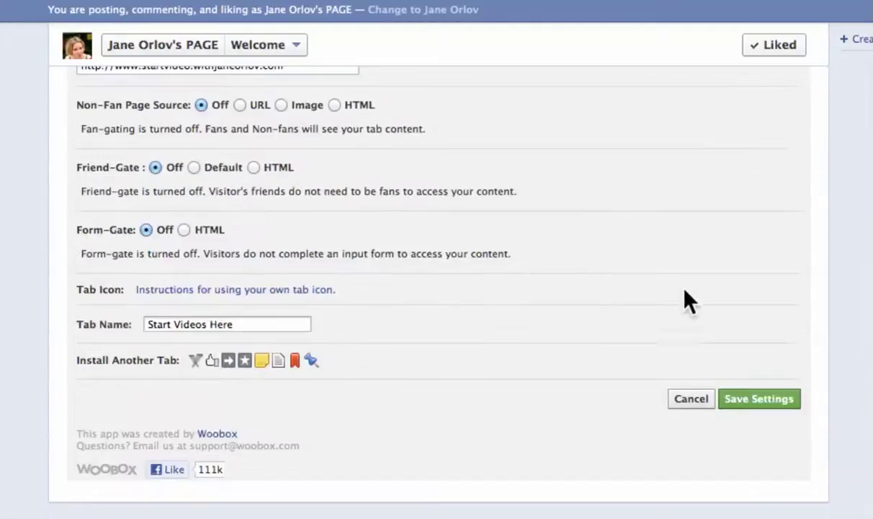
left_click(774, 404)
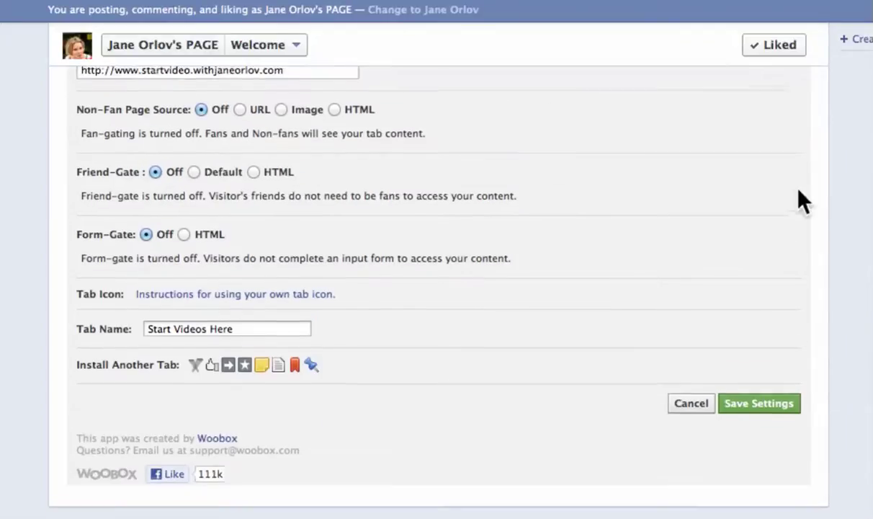
scroll(801, 202, "up", 6)
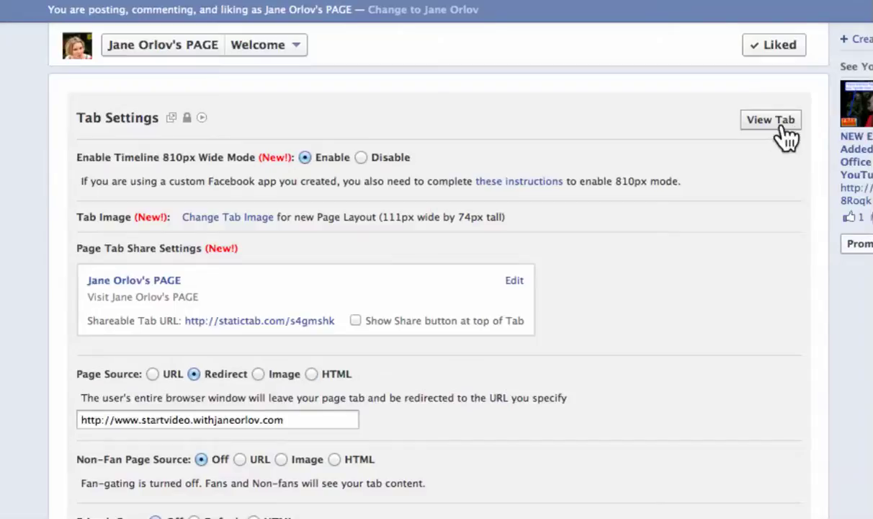
- Preview the live tab, then reopen Welcome from the page's apps row, declining the redirect both times
left_click(757, 124)
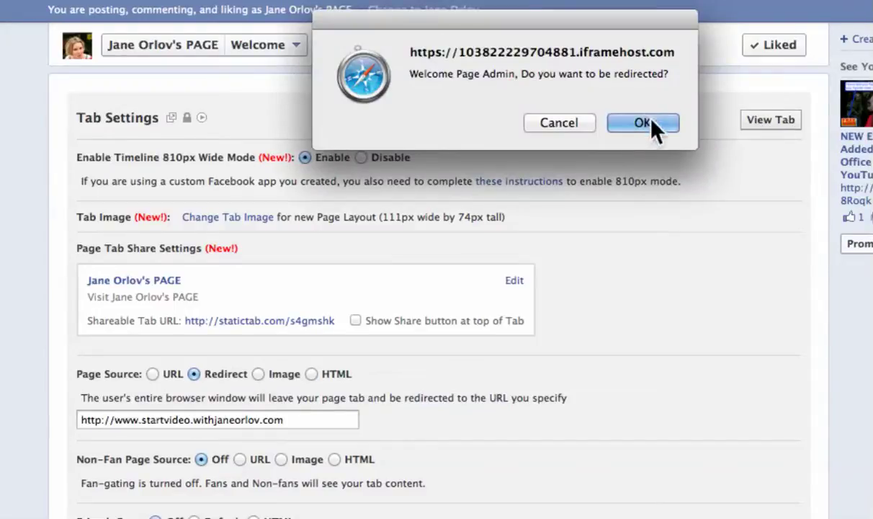
left_click(579, 122)
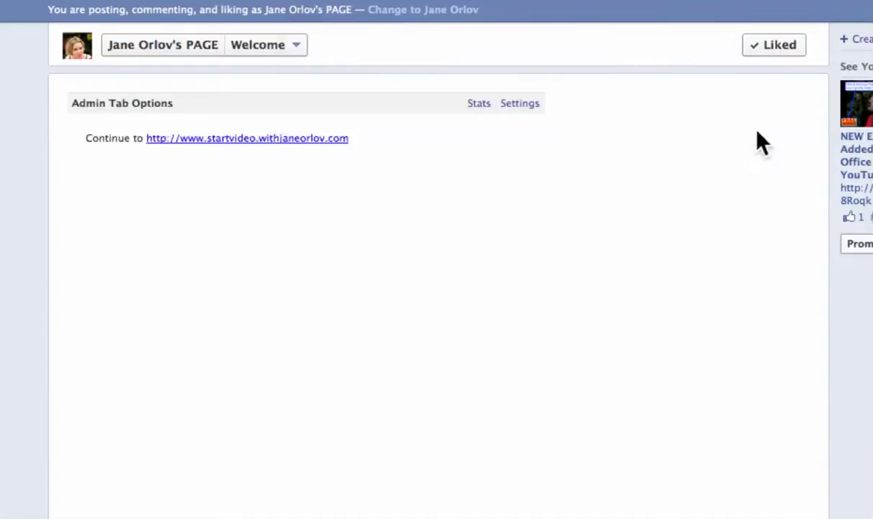
left_click(172, 63)
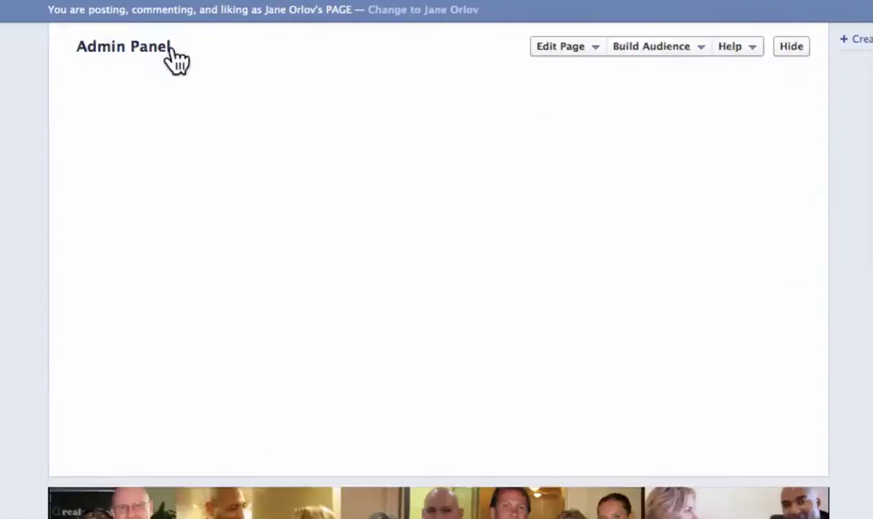
scroll(773, 350, "down", 10)
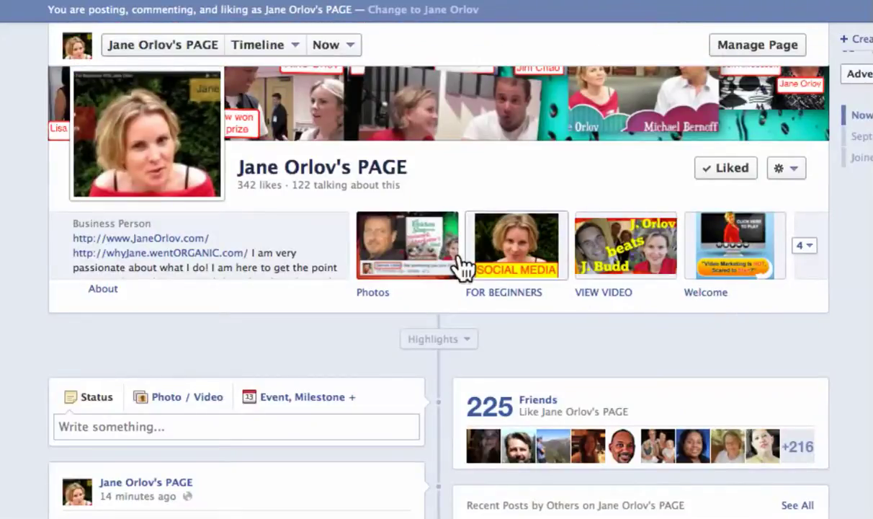
left_click(750, 246)
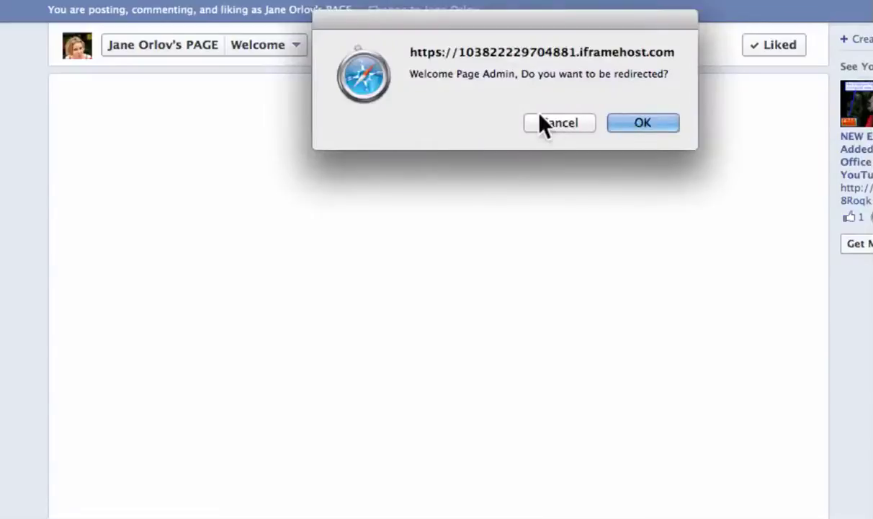
left_click(649, 123)
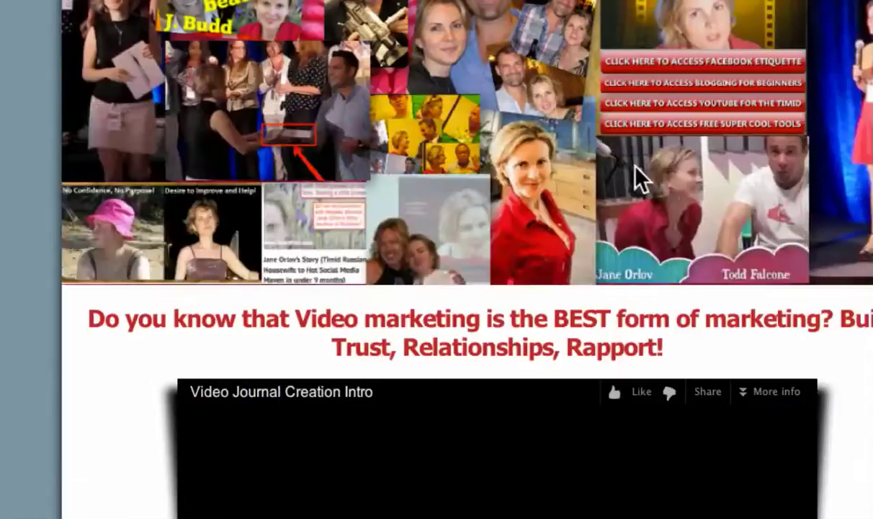
- Pause the Video Journal Creation Intro video on the startvideo site at 0:02
scroll(779, 199, "down", 9)
scroll(779, 198, "up", 4)
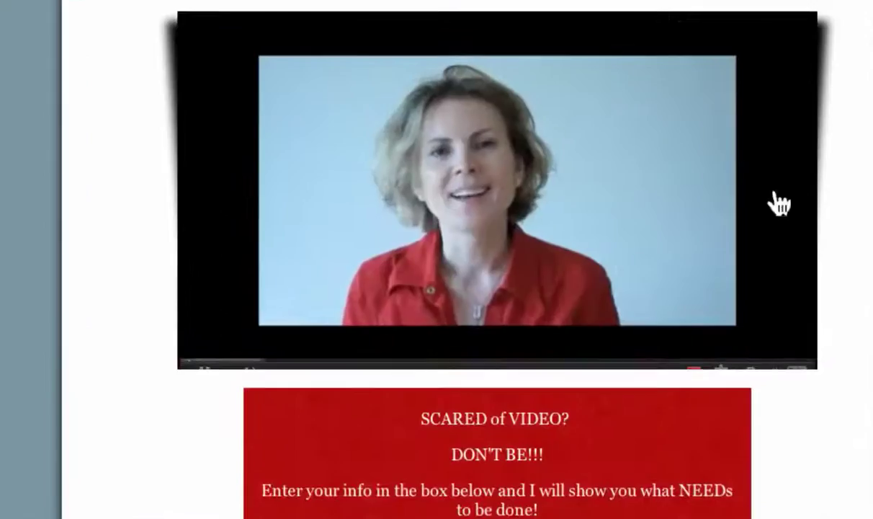
left_click(203, 361)
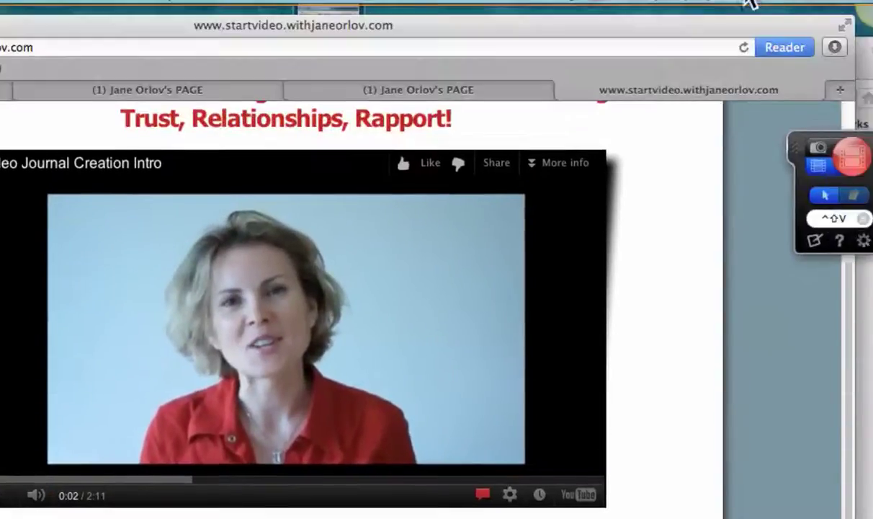
left_click(602, 2)
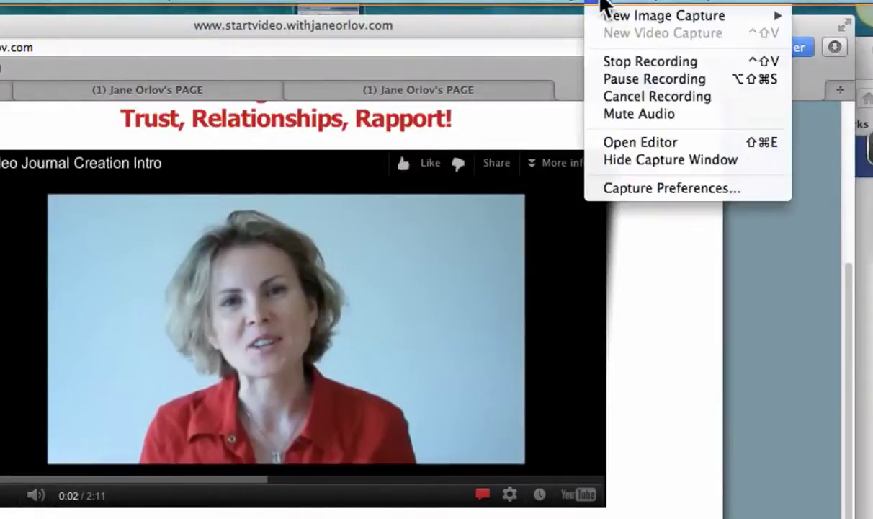